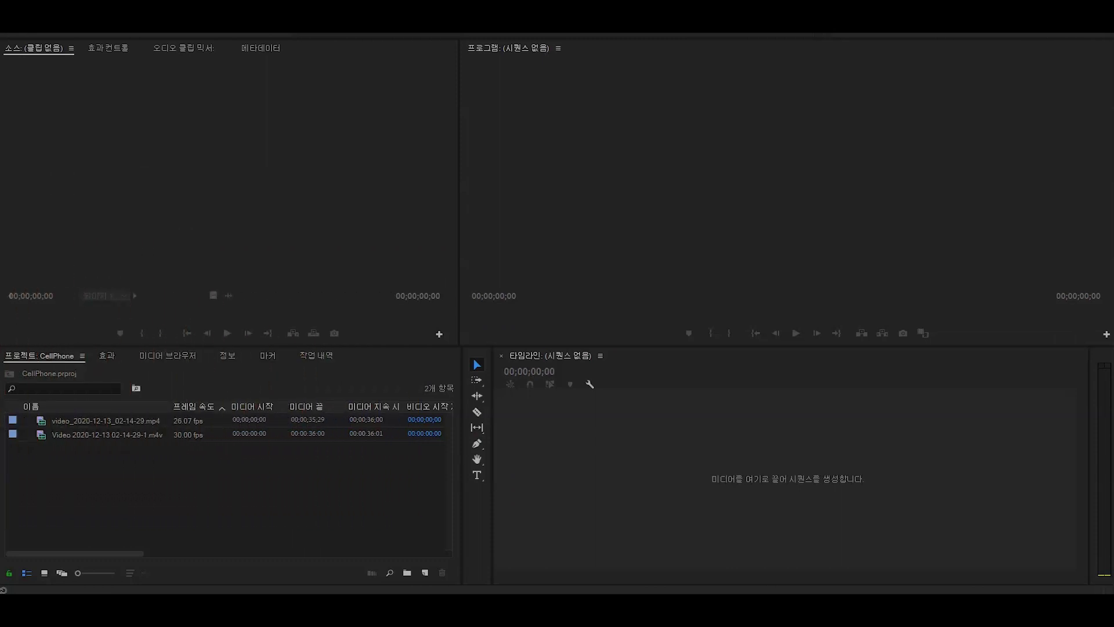
Step: Create a sequence from the clip video_2020-12-13_02-14-29.mp4 and mute its audio track A1
left_click(114, 421)
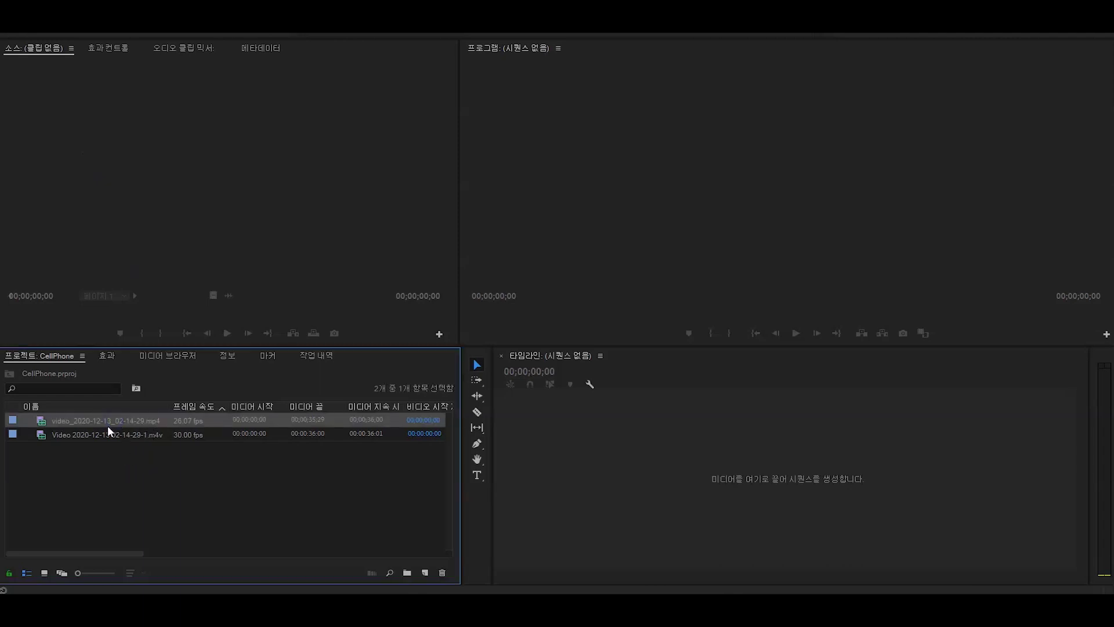
left_click_drag(108, 427, 575, 492)
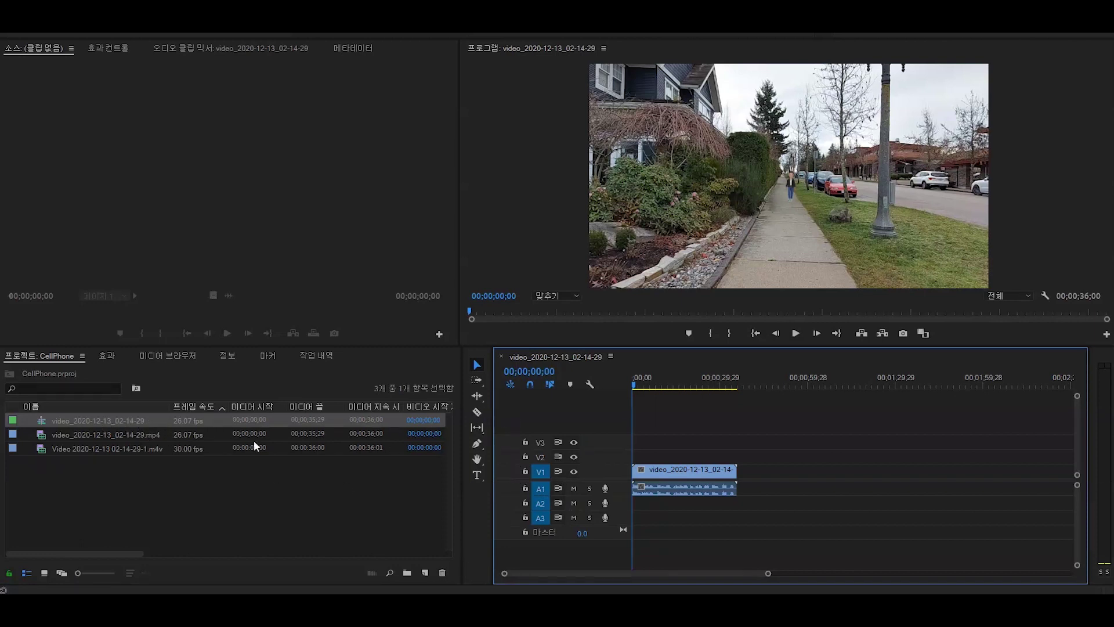
left_click(573, 488)
Step: Play the sequence in several passes, pausing to inspect the picture for corrupted frames
key("space")
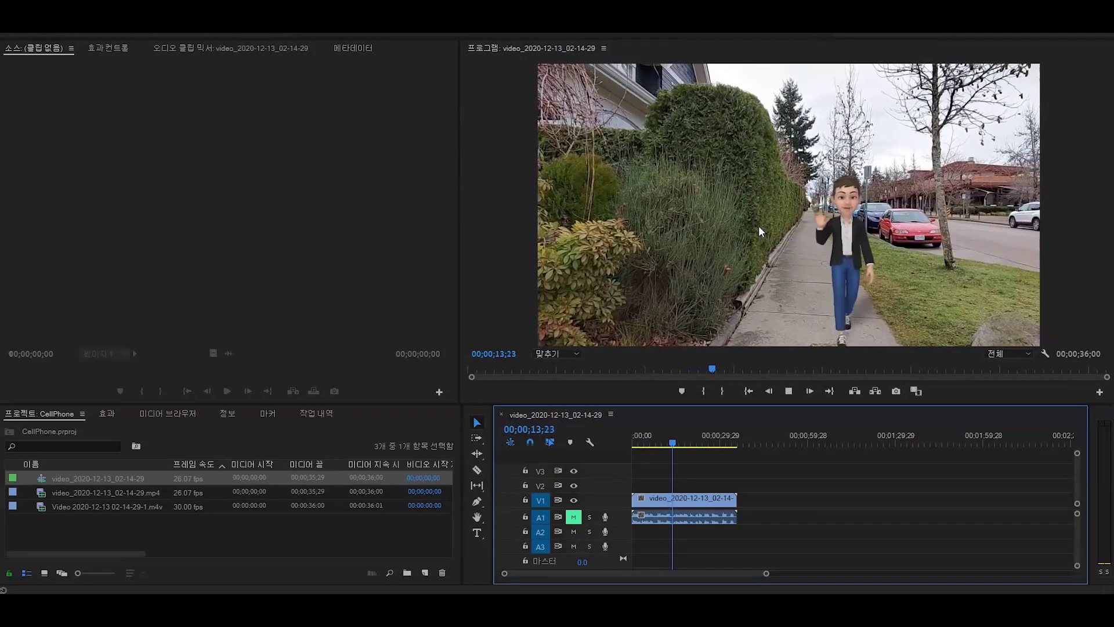
key("space")
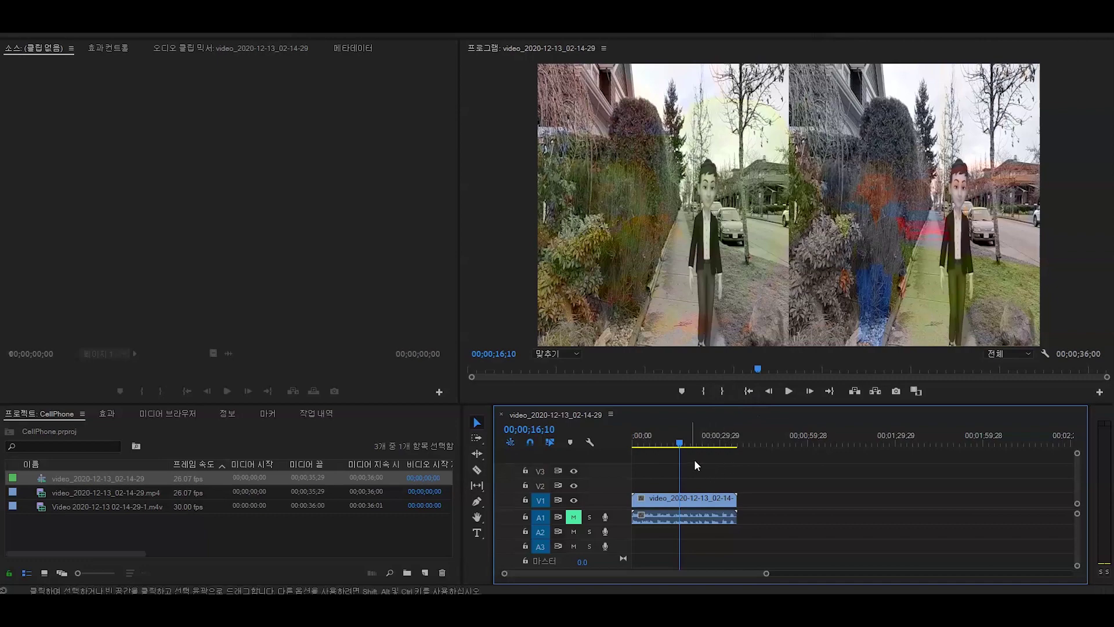
key("space")
key("space")
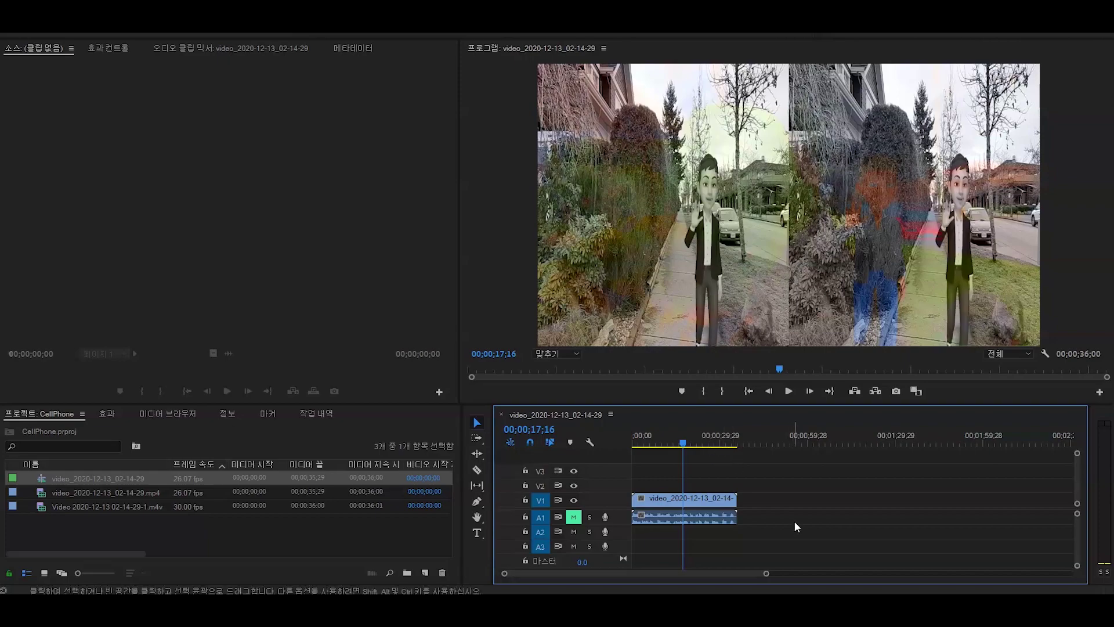
key("space")
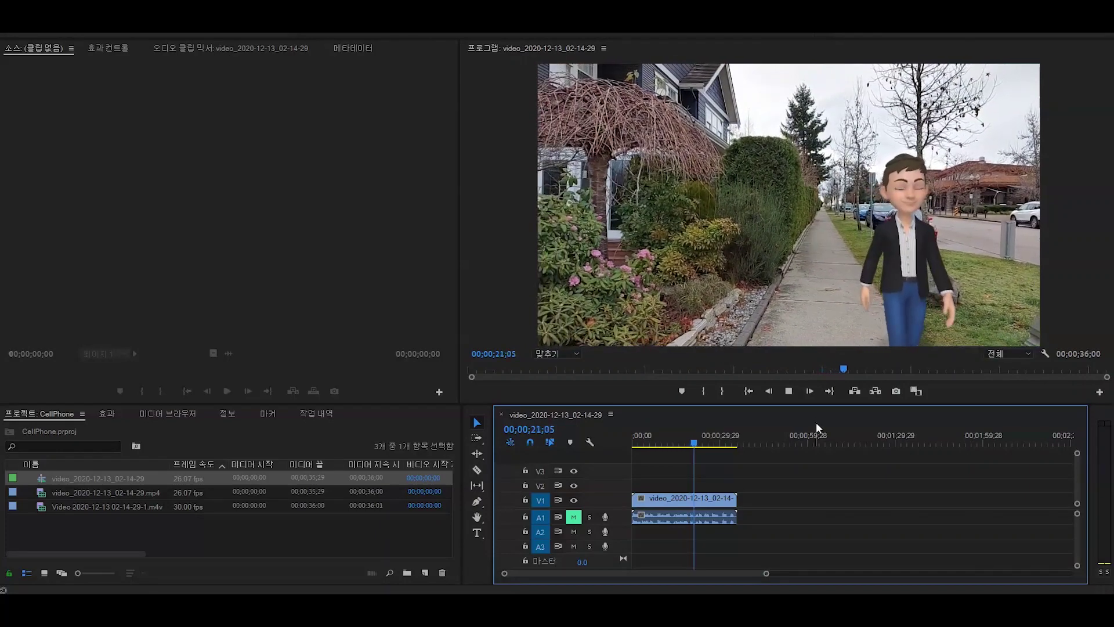
key("space")
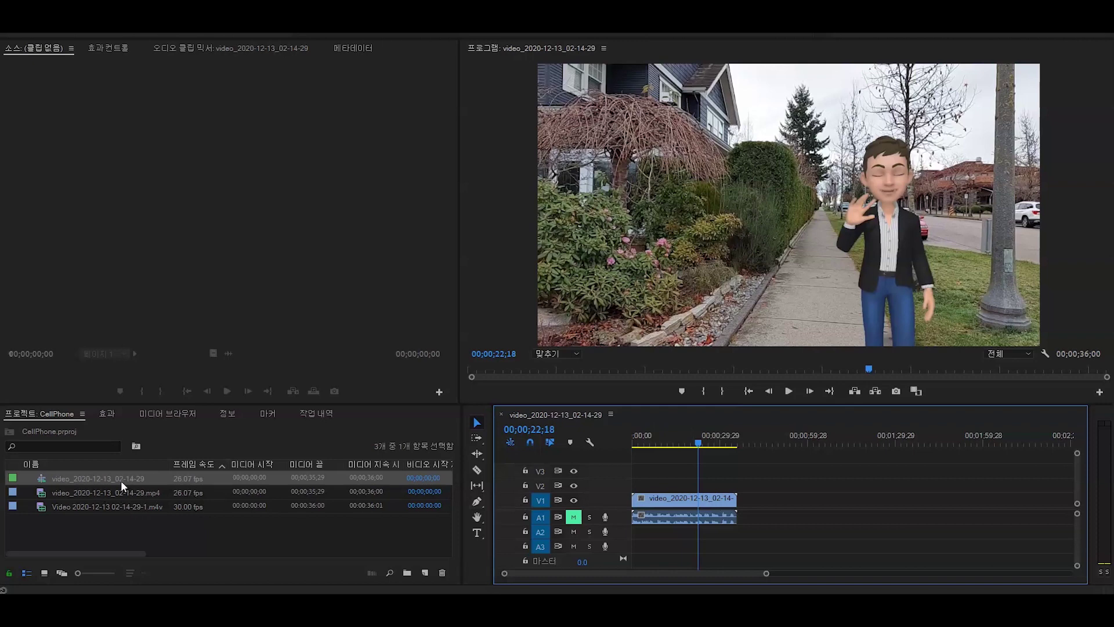
Step: Close the open sequence and create a new one from the custom preset FHD_20201220
left_click(503, 415)
left_click(425, 572)
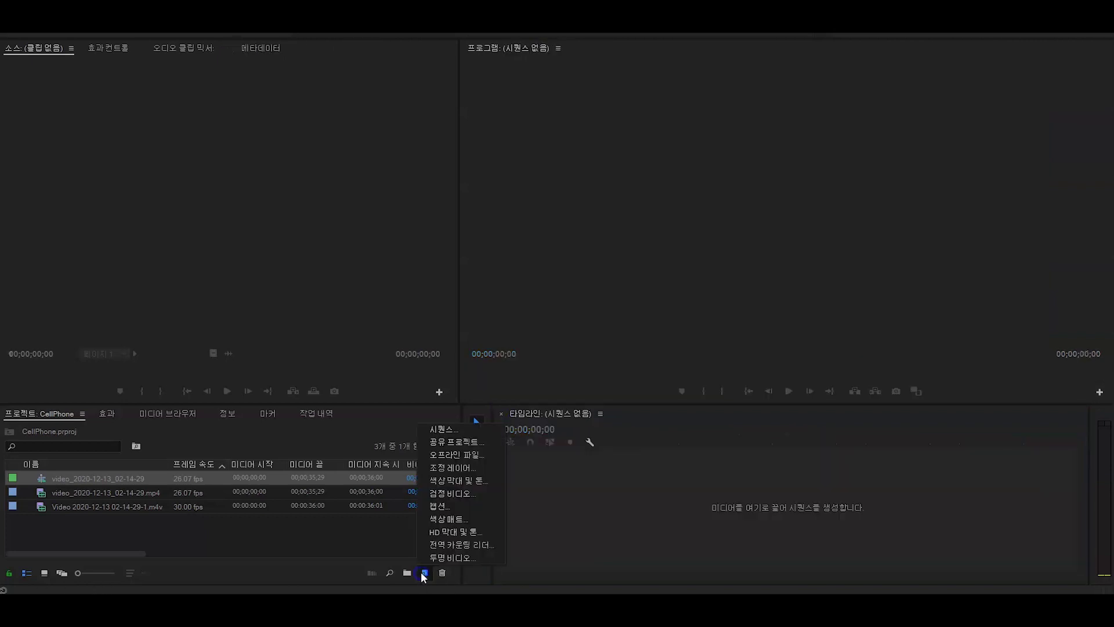
left_click(434, 430)
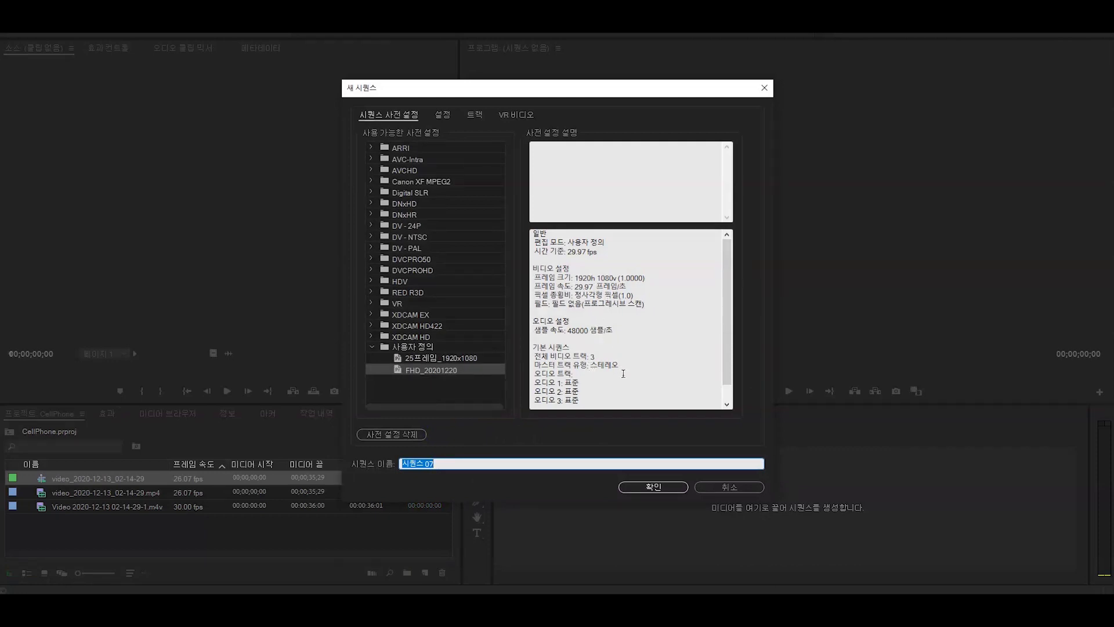
left_click(654, 487)
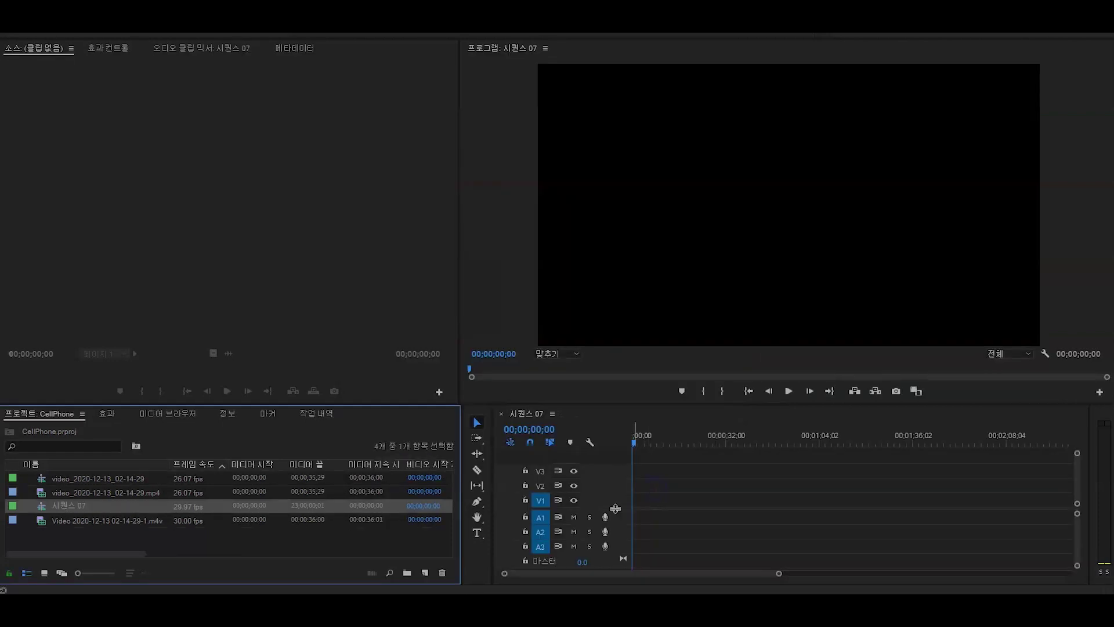
Step: Place video_2020-12-13_02-14-29.mp4 at the start of V1, keeping the existing sequence settings
left_click(136, 494)
left_click_drag(105, 495, 631, 505)
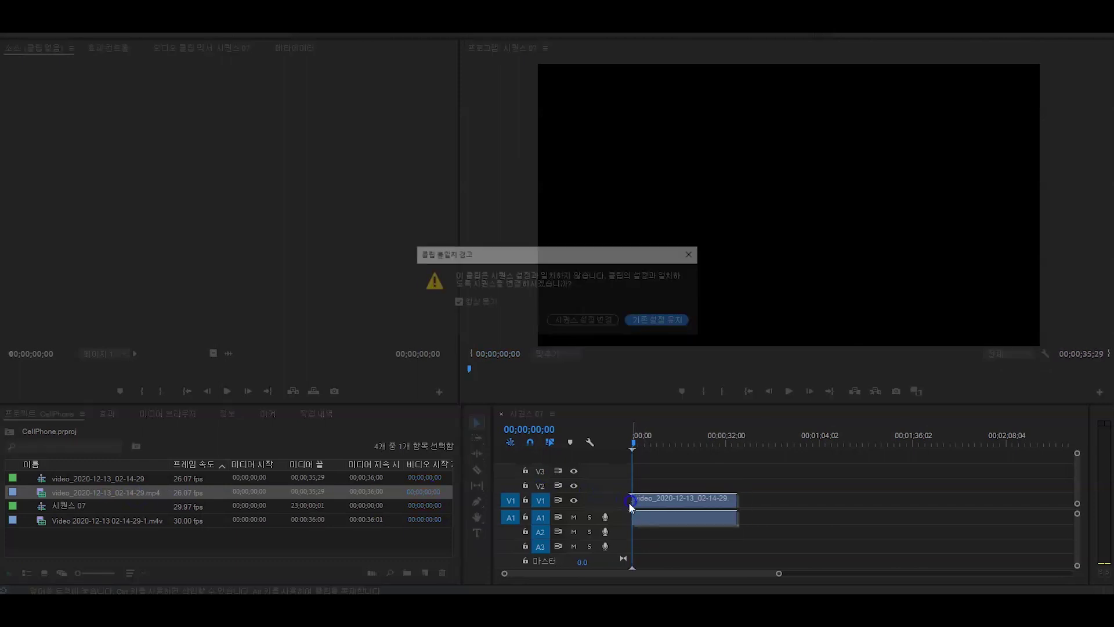
left_click(656, 320)
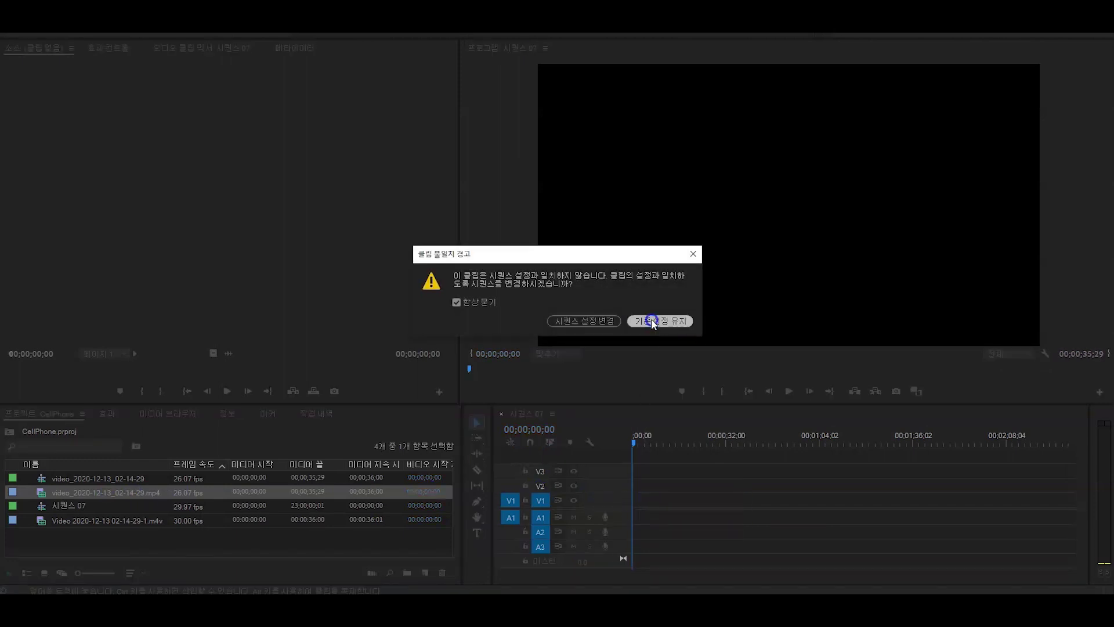
Step: Mute audio track A1 and play the 29.97 fps sequence up to about 12 seconds to check the picture
key("space")
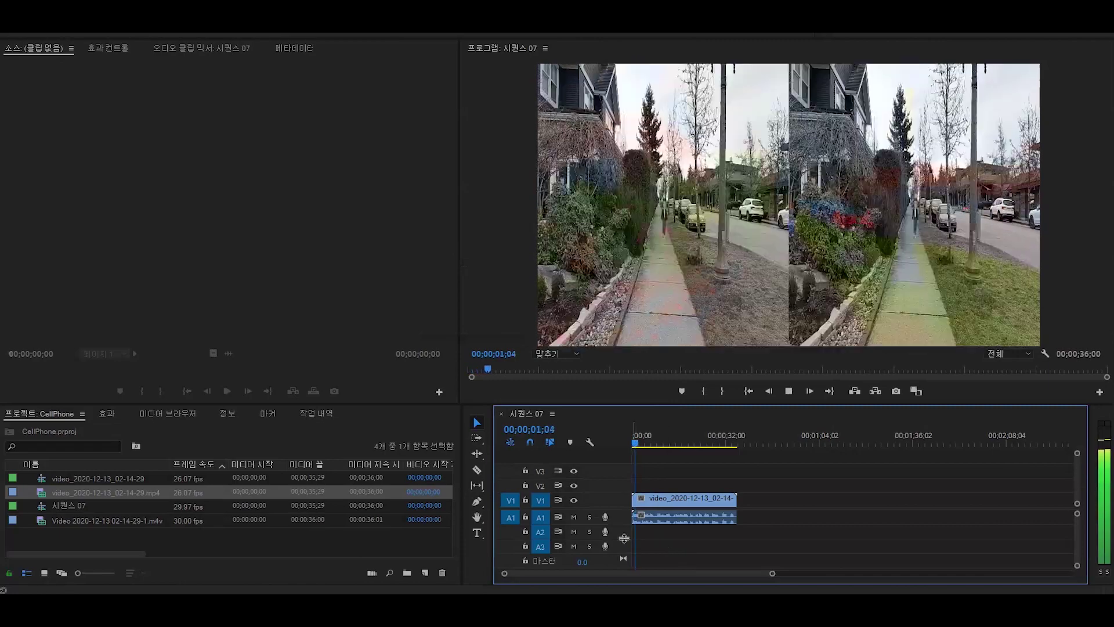
left_click(574, 516)
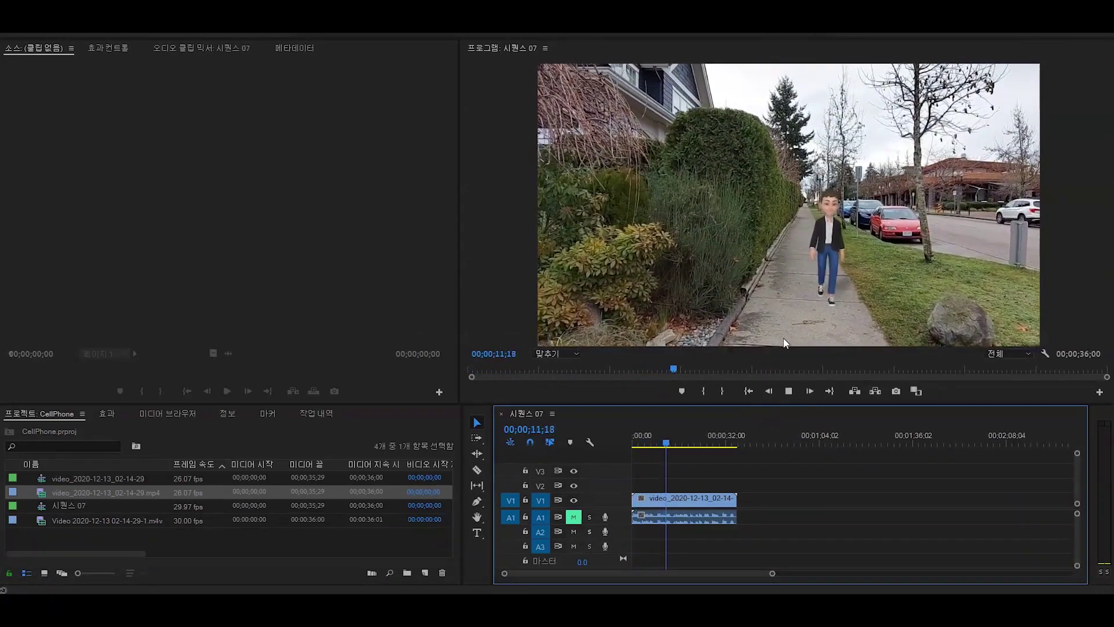
key("space")
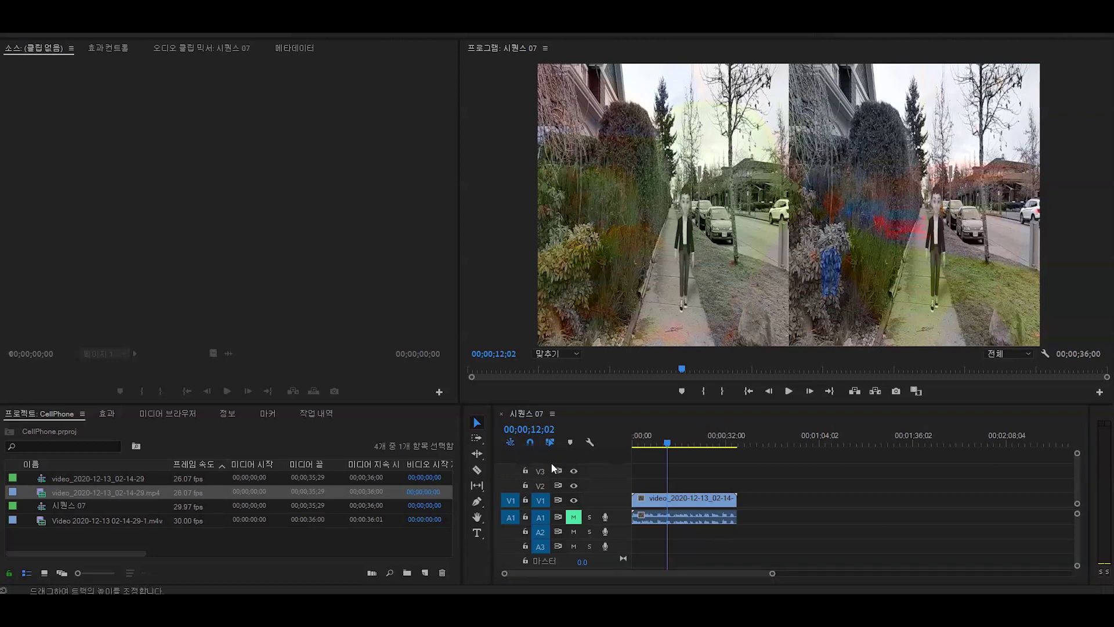
Step: Start a fresh sequence and place video_2020-12-13_02-14-29.mp4 at its beginning on V1, changing the sequence settings to match the clip
left_click(500, 413)
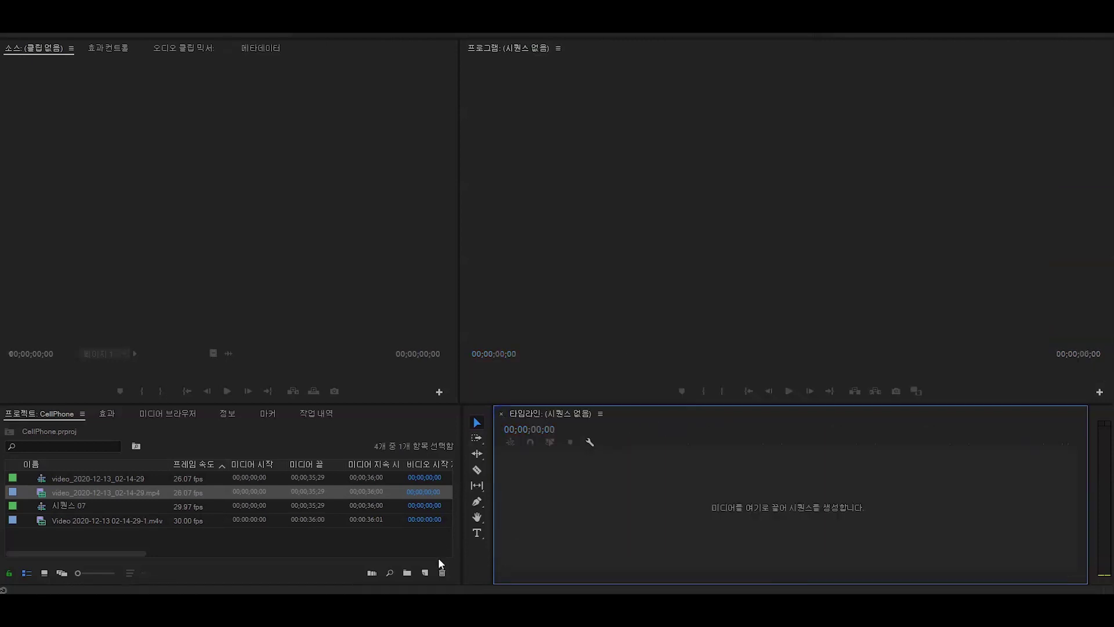
left_click(425, 573)
left_click(442, 437)
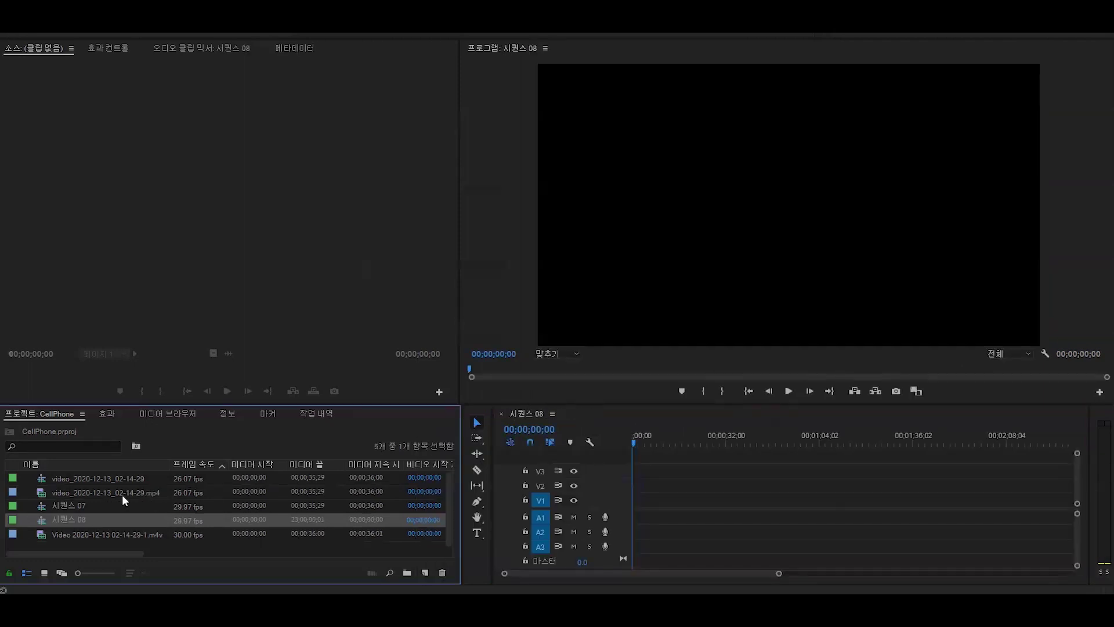
left_click_drag(119, 494, 626, 509)
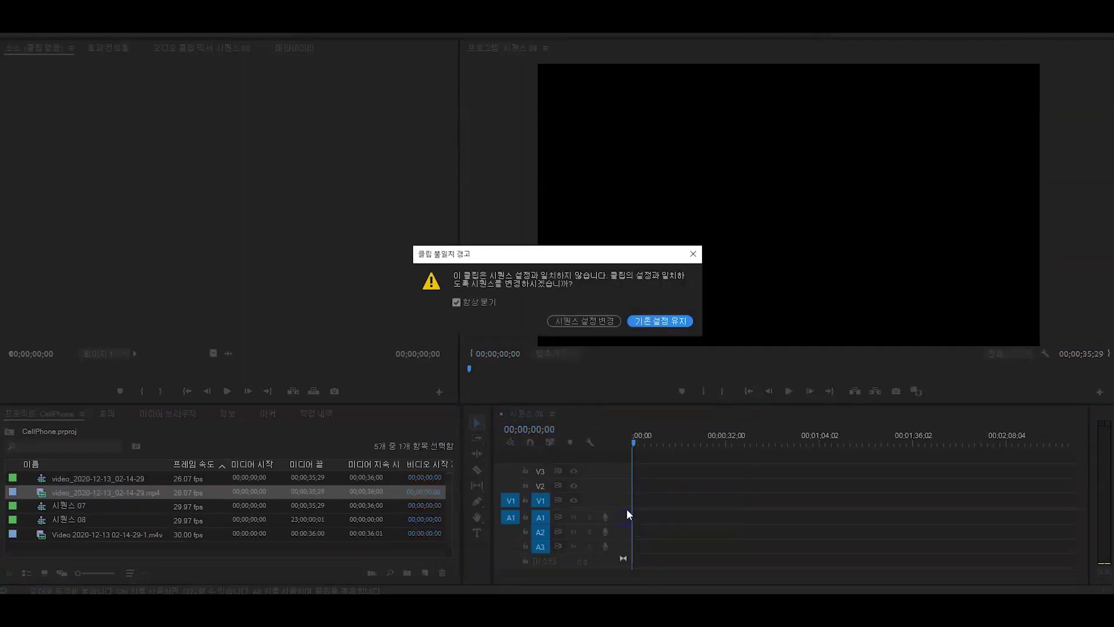
left_click(588, 319)
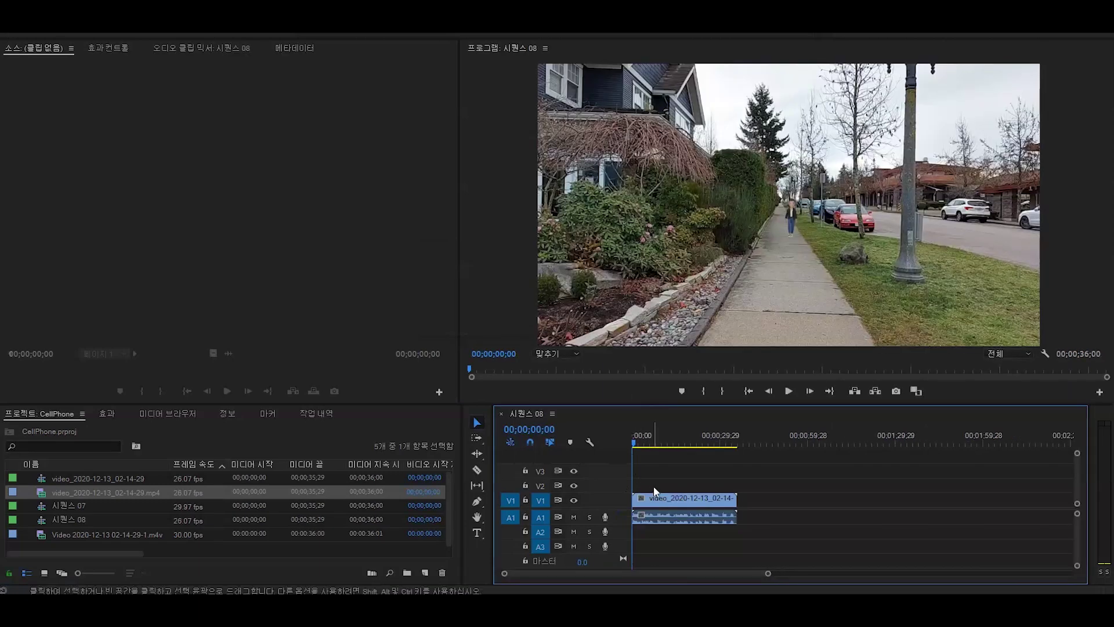
Step: Mute audio track A1 in the clip-matched sequence and play its first 12 seconds to check the frames
key("space")
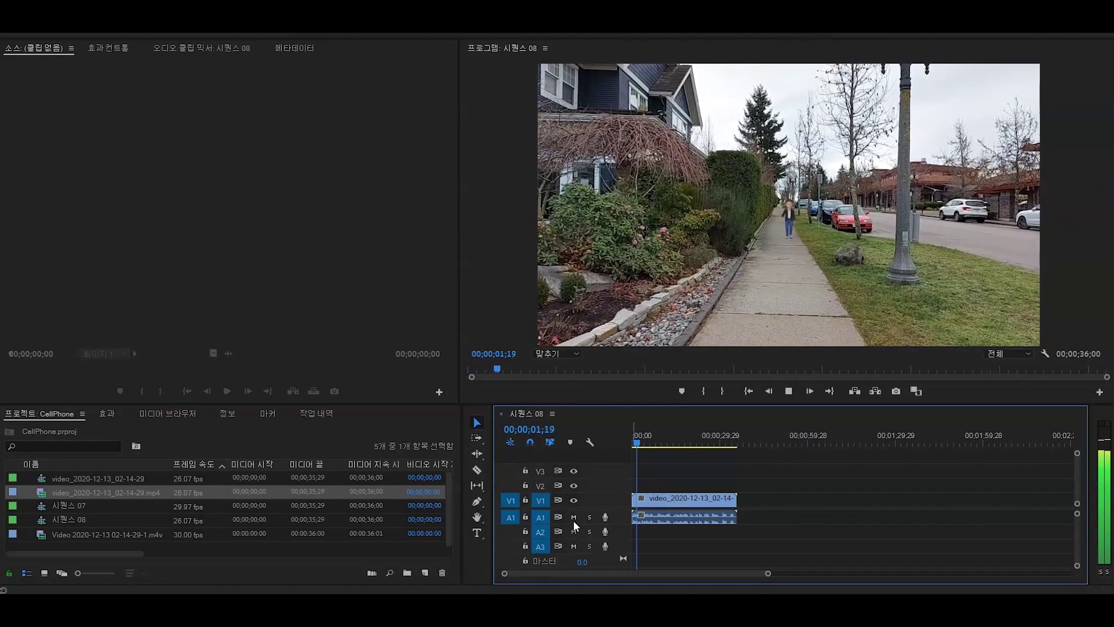
left_click(573, 517)
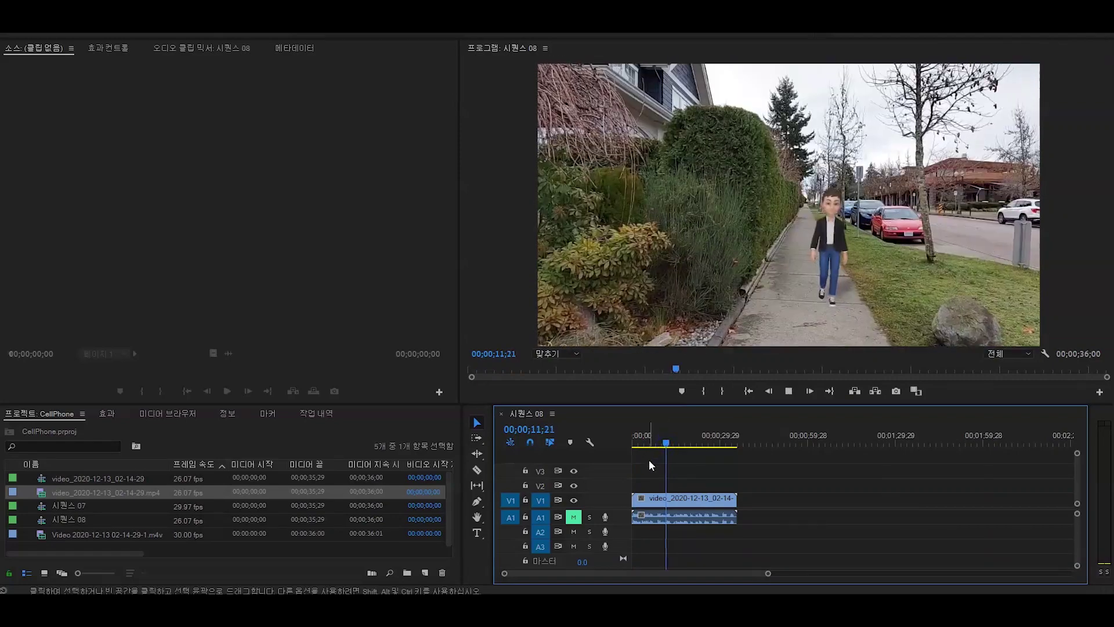
key("space")
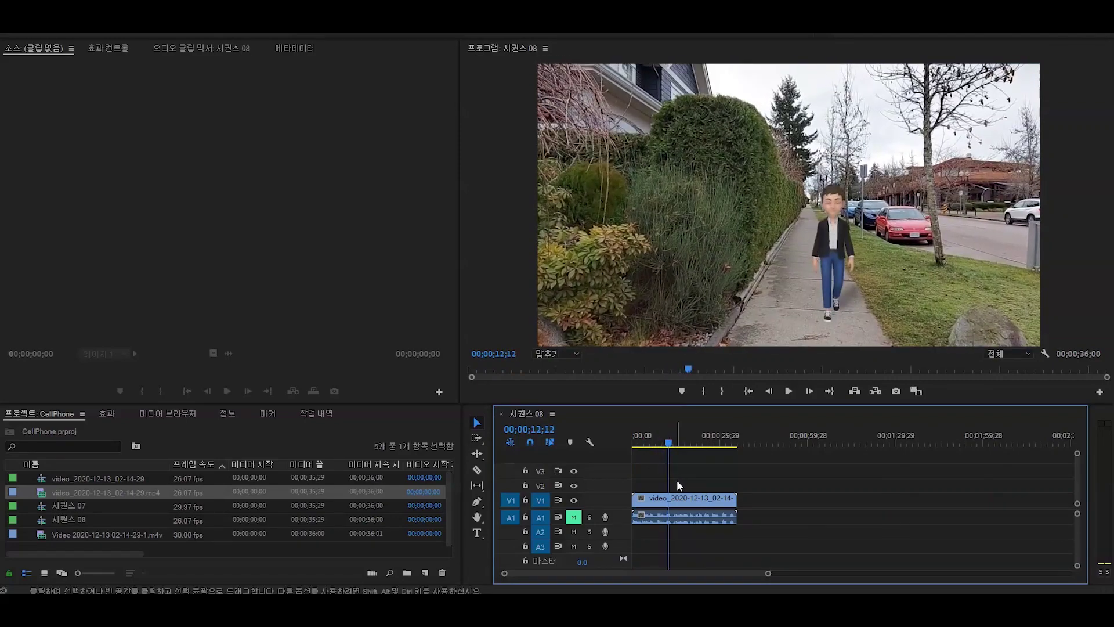
Step: Step frame by frame around 00;00;12;00 to examine where the picture corruption in the V1 clip begins and ends
left_click(669, 445)
key("shift+Left")
key("shift+Left")
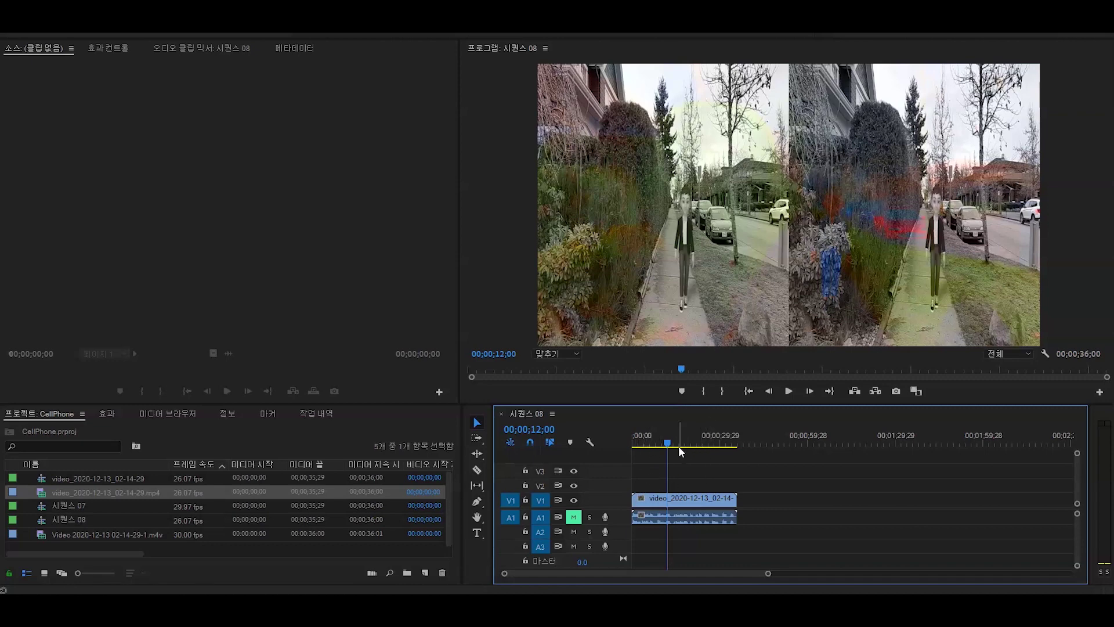
left_click_drag(689, 404, 690, 360)
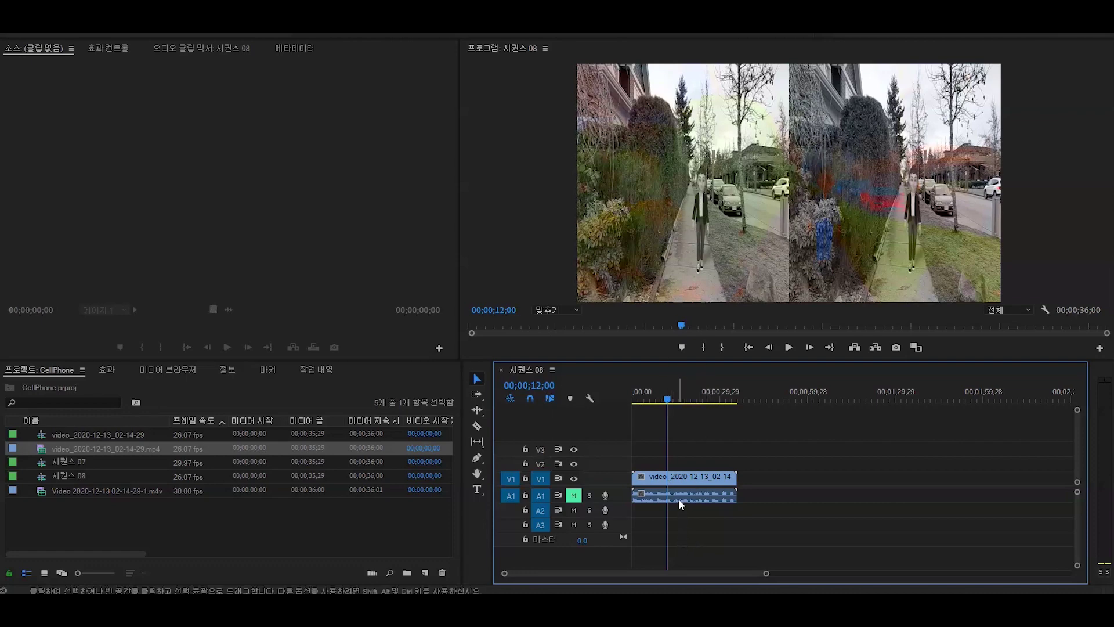
key("=")
key("=")
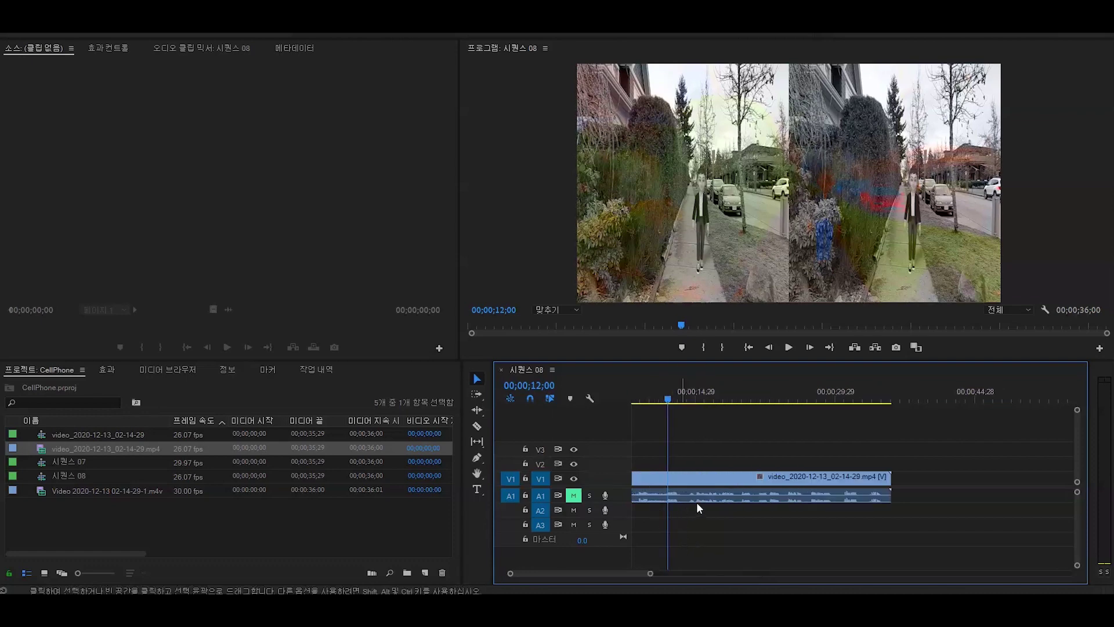
left_click_drag(645, 573, 609, 573)
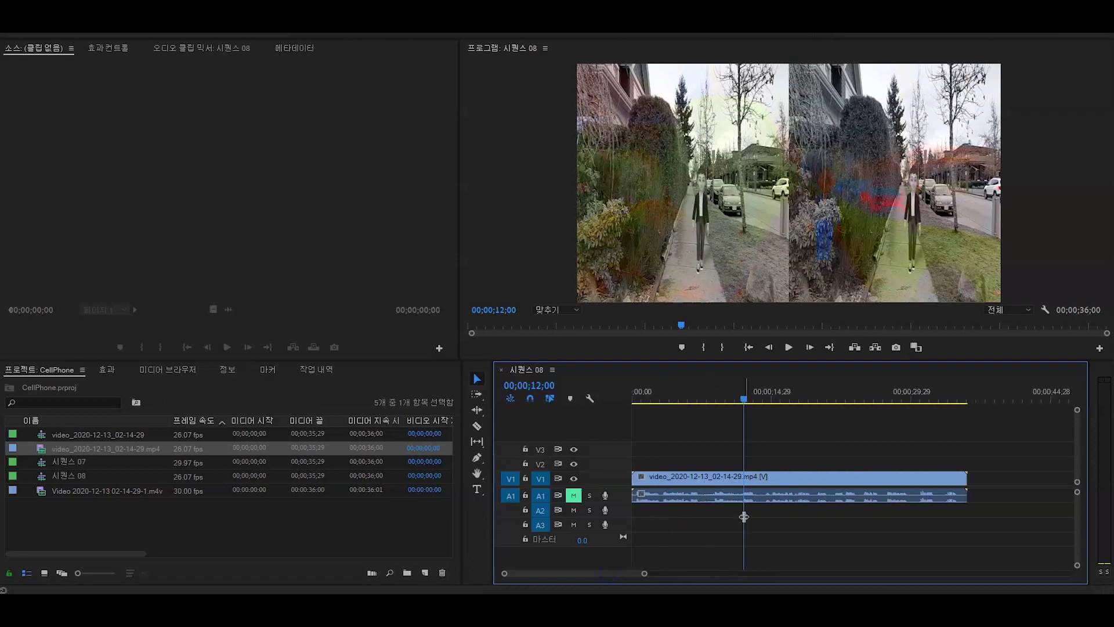
key("=")
key("=")
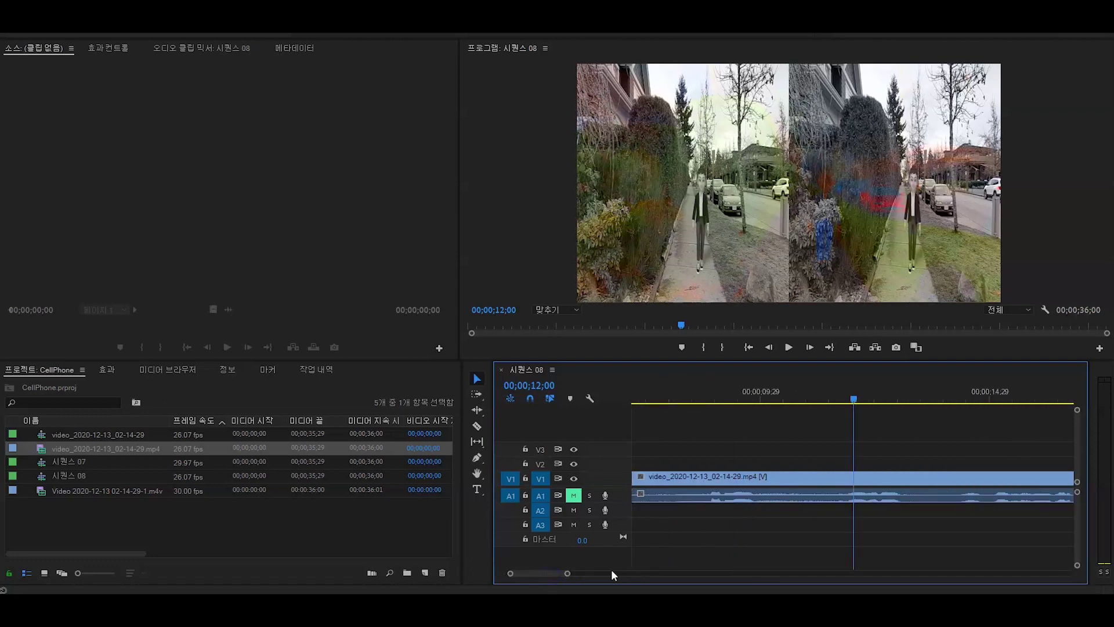
key("Right")
key("Right")
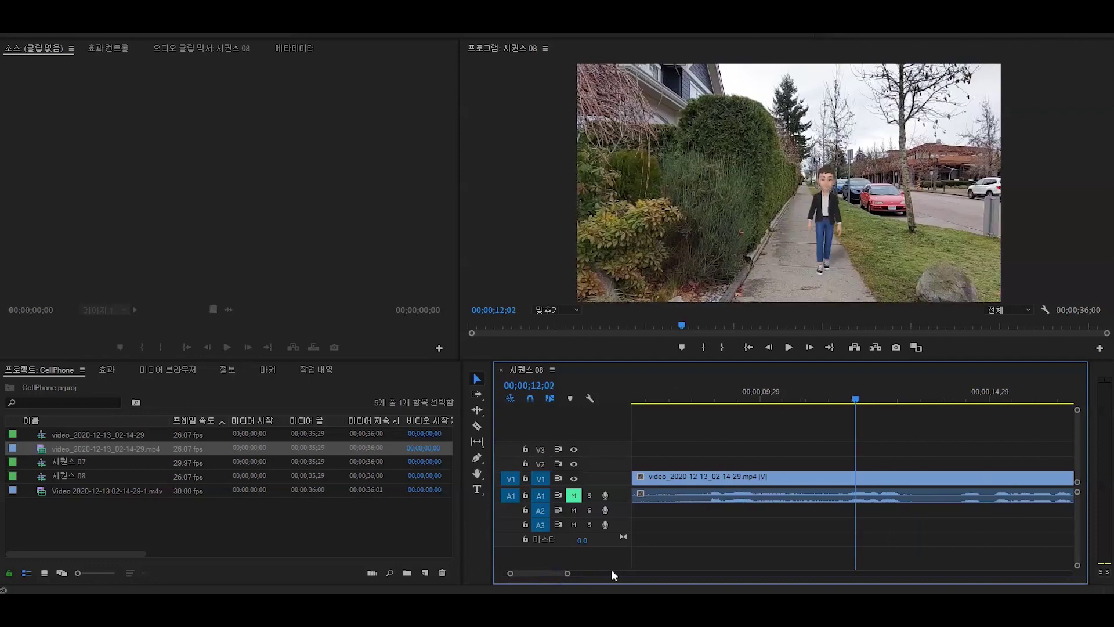
key("Left")
key("Left")
key("Left")
key("Left")
key("Left")
key("Left")
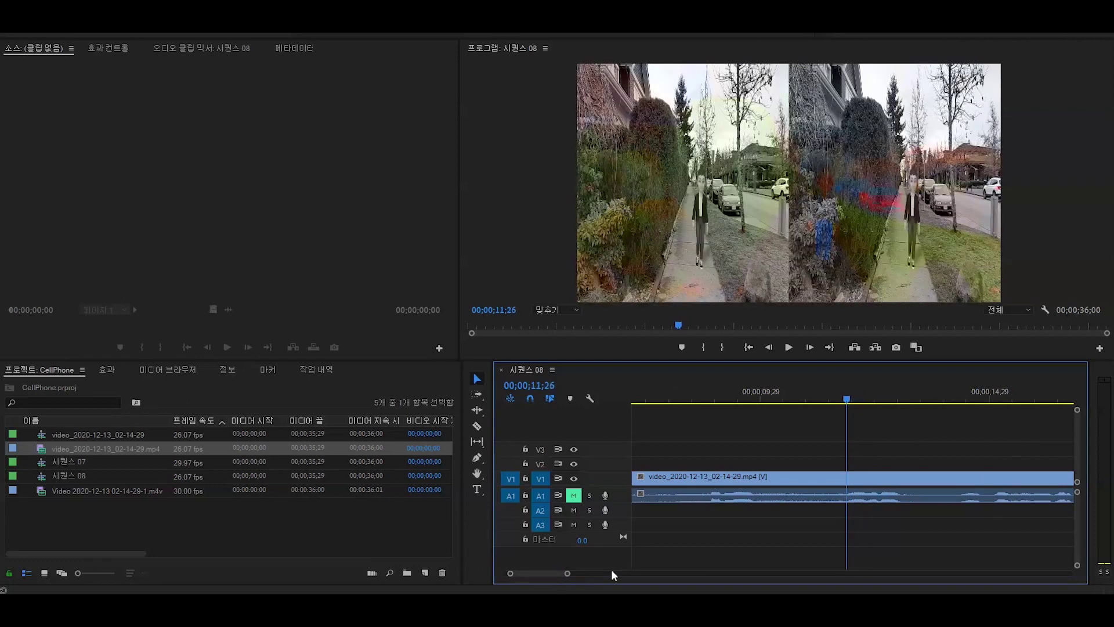
key("Left")
key("Left")
key("Left")
key("Right")
key("Right")
key("Right")
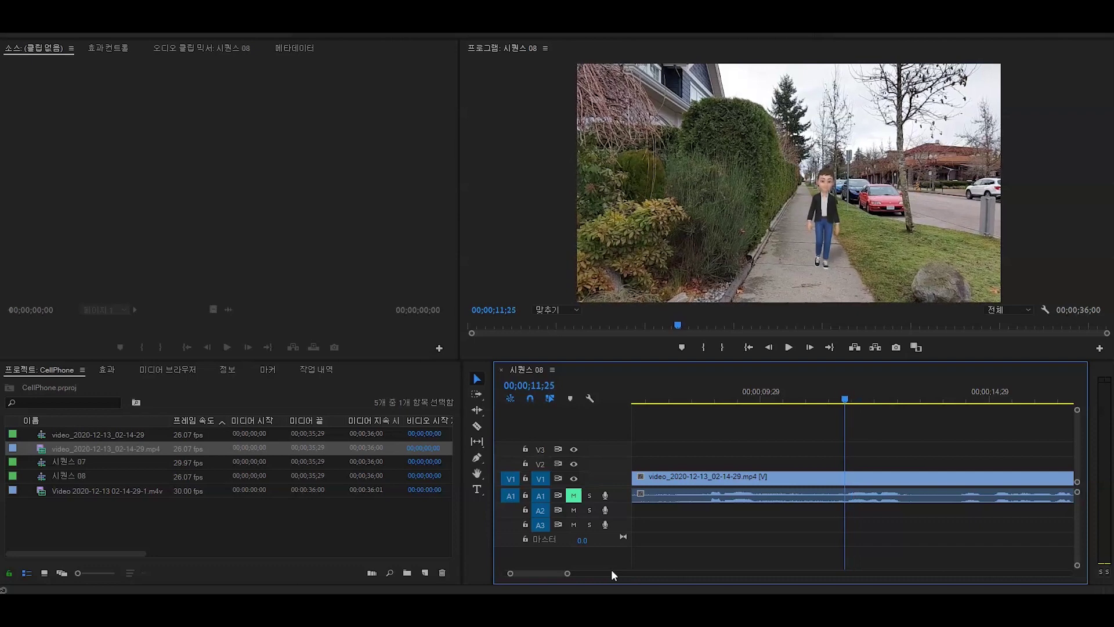
Step: Split the V1 clip at 00;00;11;25 and again at 00;00;12;02 to isolate the corrupted frames
key("Left")
key("c")
left_click(845, 478)
key("Right")
key("Right")
key("Right")
key("Right")
key("Right")
key("Right")
key("Right")
left_click(856, 478)
Step: Delete the short segment between the two cuts, leaving a gap in the timeline
key("v")
left_click(851, 478)
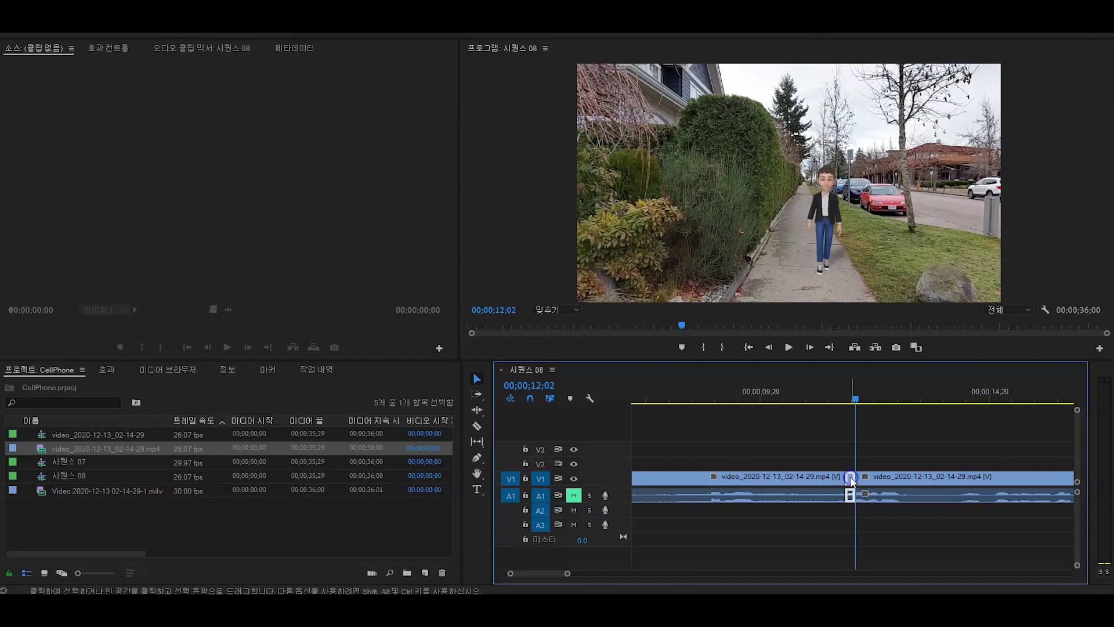
key("Delete")
Step: Export the clean frame at 00;00;11;24 as a PNG still and import it into the project
key("Left")
key("Left")
key("Left")
key("Left")
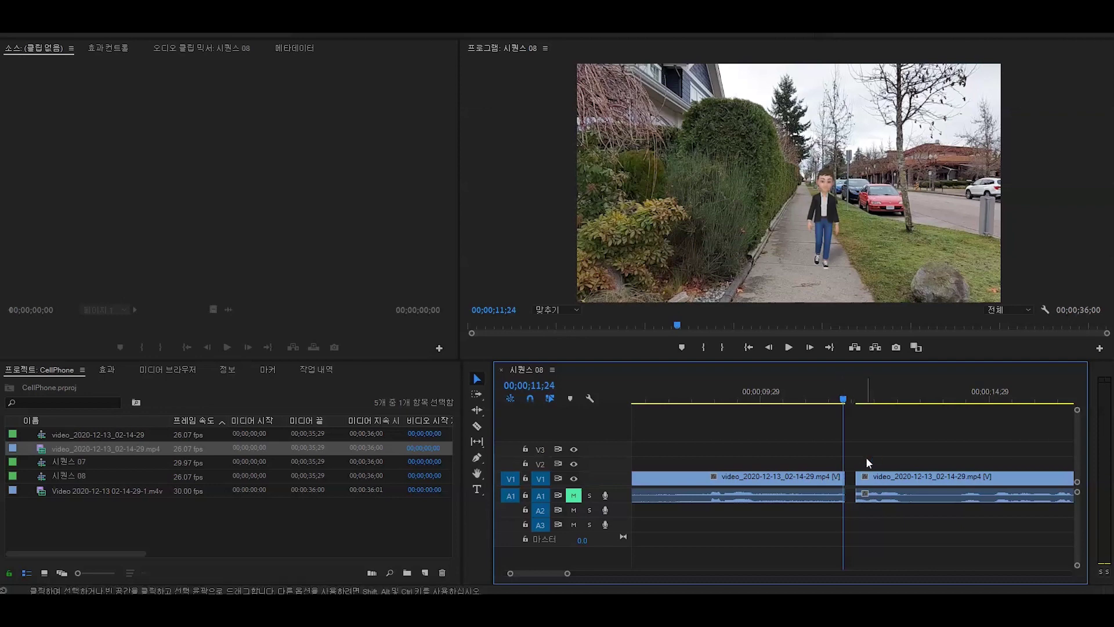
left_click(896, 347)
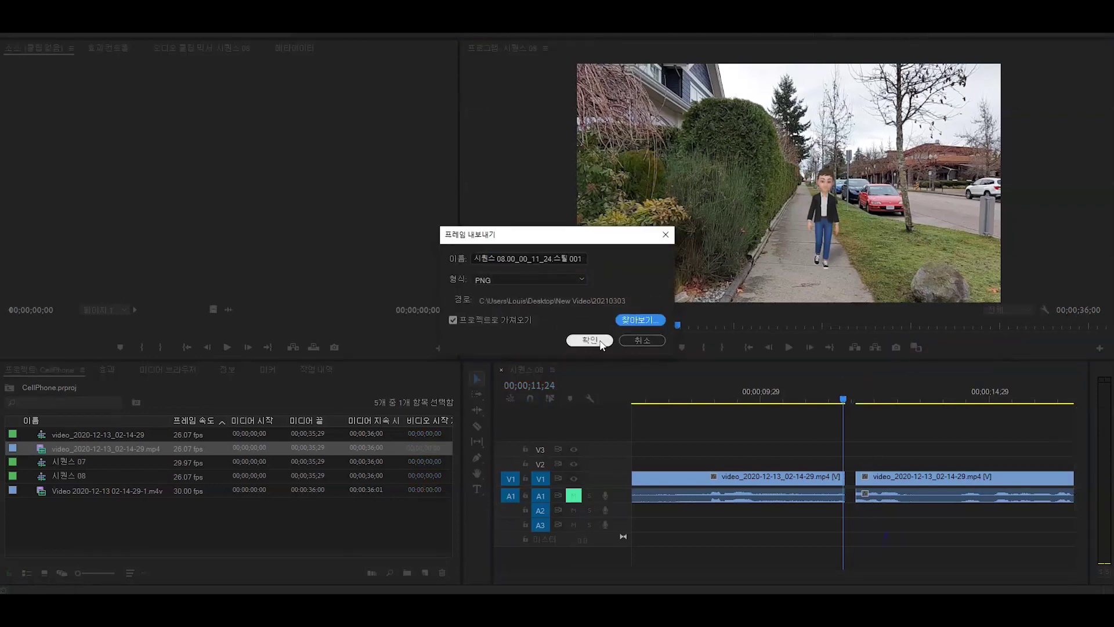
left_click(590, 340)
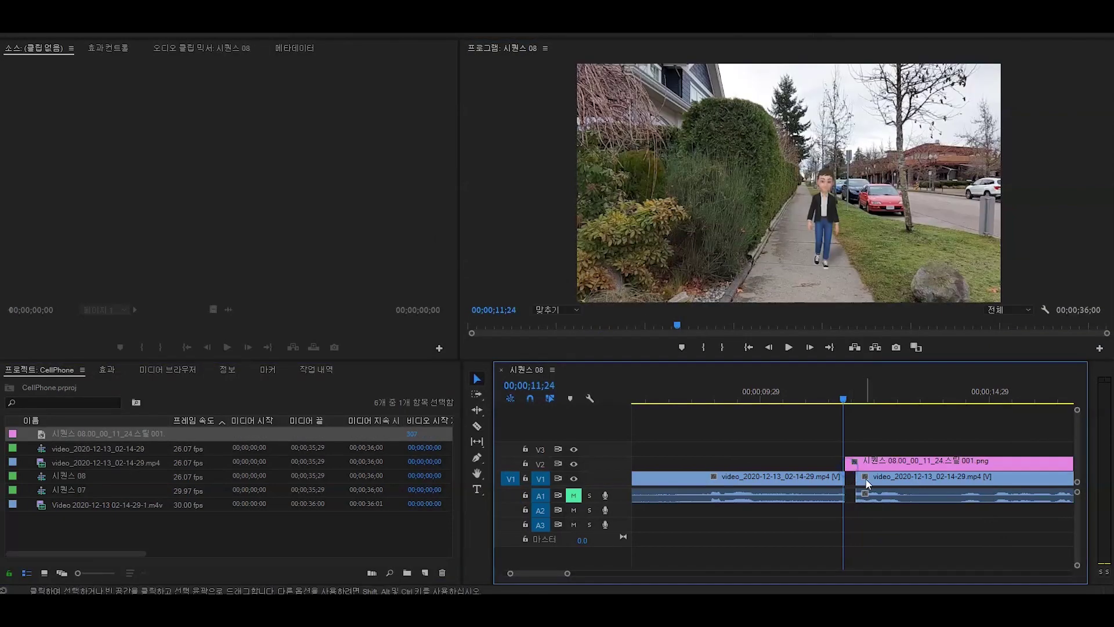
Step: Fill the gap on V1 between the two clip segments with the exported PNG still
scroll(868, 484, "down", 2)
left_click_drag(961, 462, 764, 477)
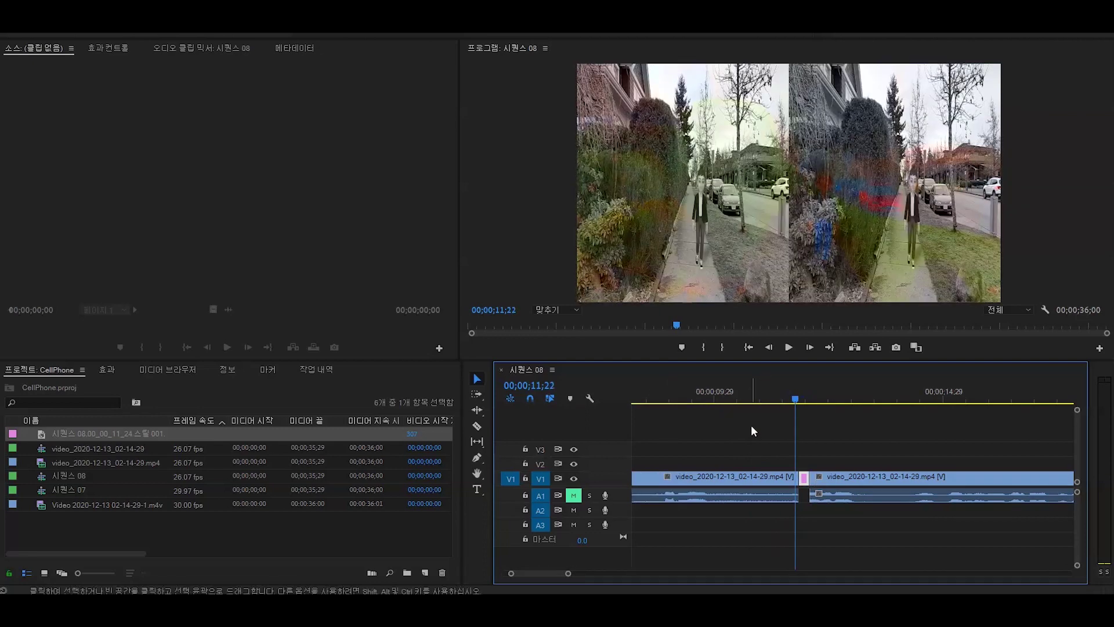
Step: Play across the PNG still on V1, and step back frame by frame to 00;00;12;02 to check the patched frames
key("space")
key("space")
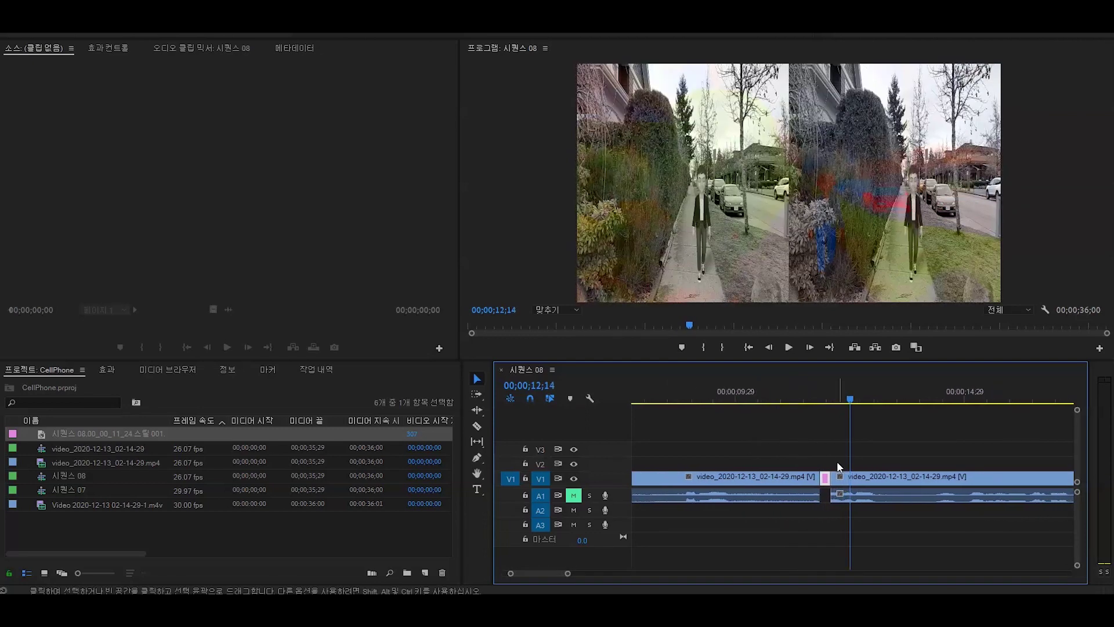
type("4")
left_click(879, 469)
left_click(820, 400)
key("Right")
key("Right")
key("Left")
key("Left")
key("Left")
key("Left")
key("Left")
key("Left")
key("Left")
key("Left")
key("Left")
key("Left")
key("Left")
key("Left")
key("Left")
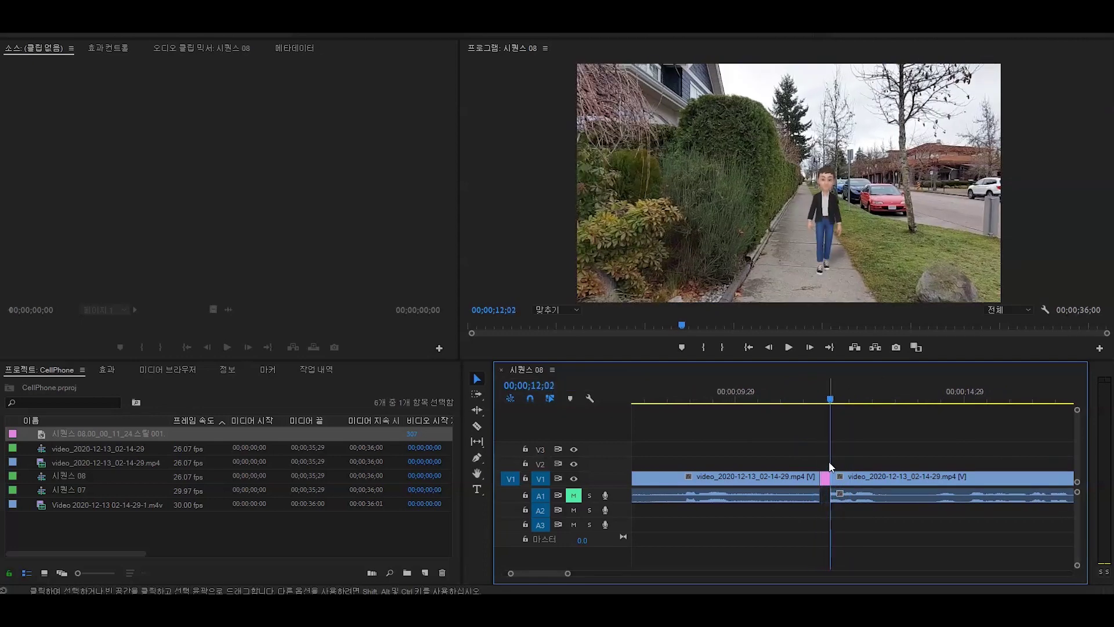
Step: Replay V1 from 00;00;11;03 through the still and past 00;00;14;11 to inspect the repaired section for remaining corruption
key("space")
key("space")
left_click(793, 399)
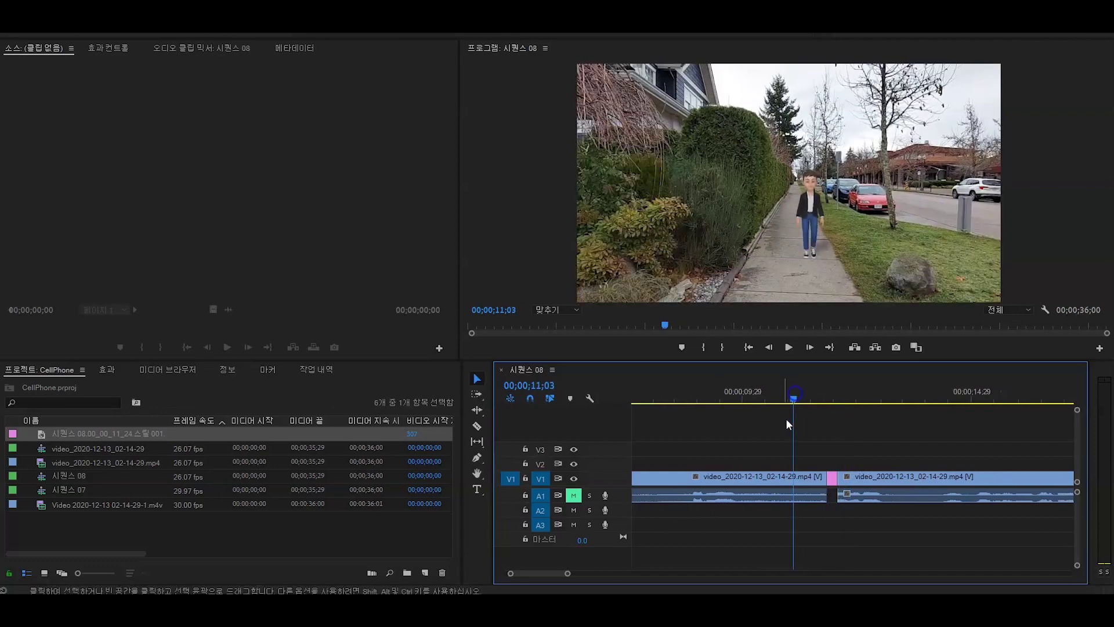
key("space")
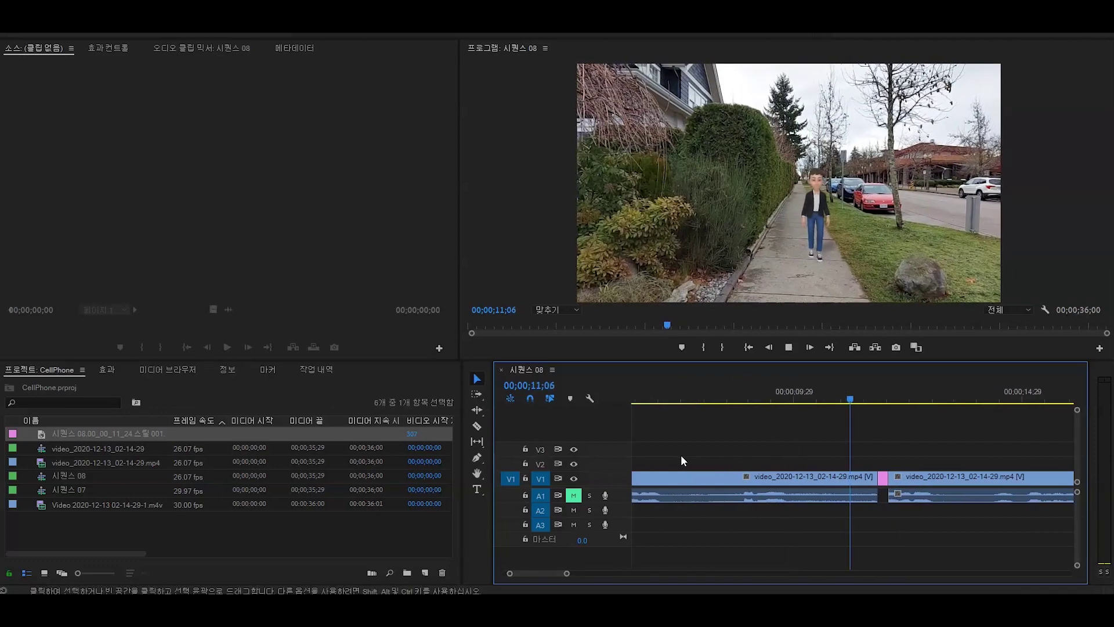
key("space")
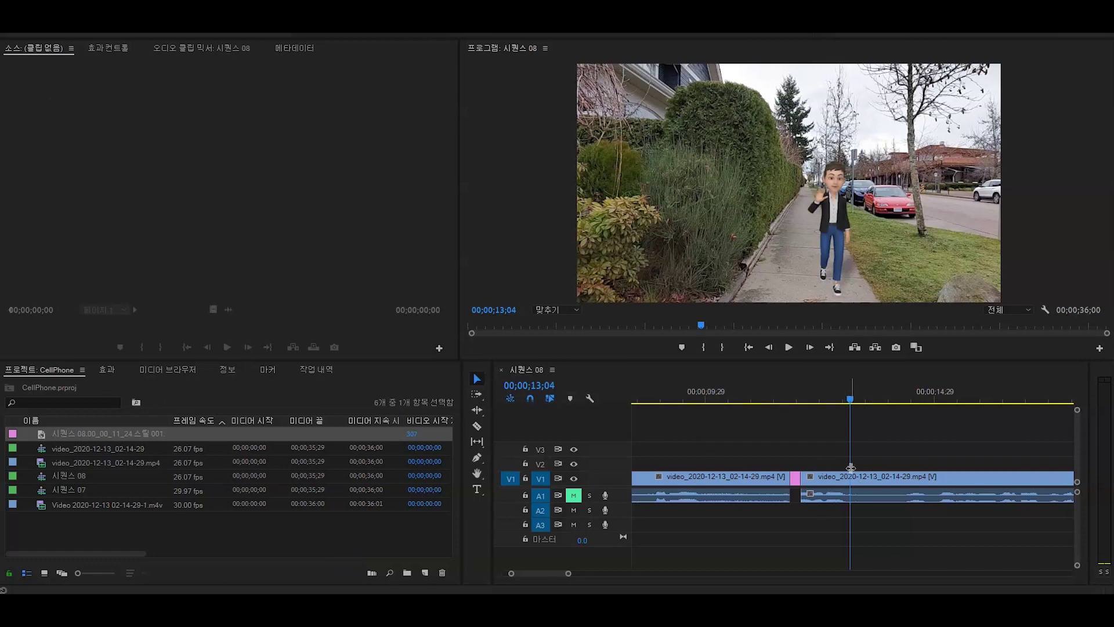
left_click(789, 347)
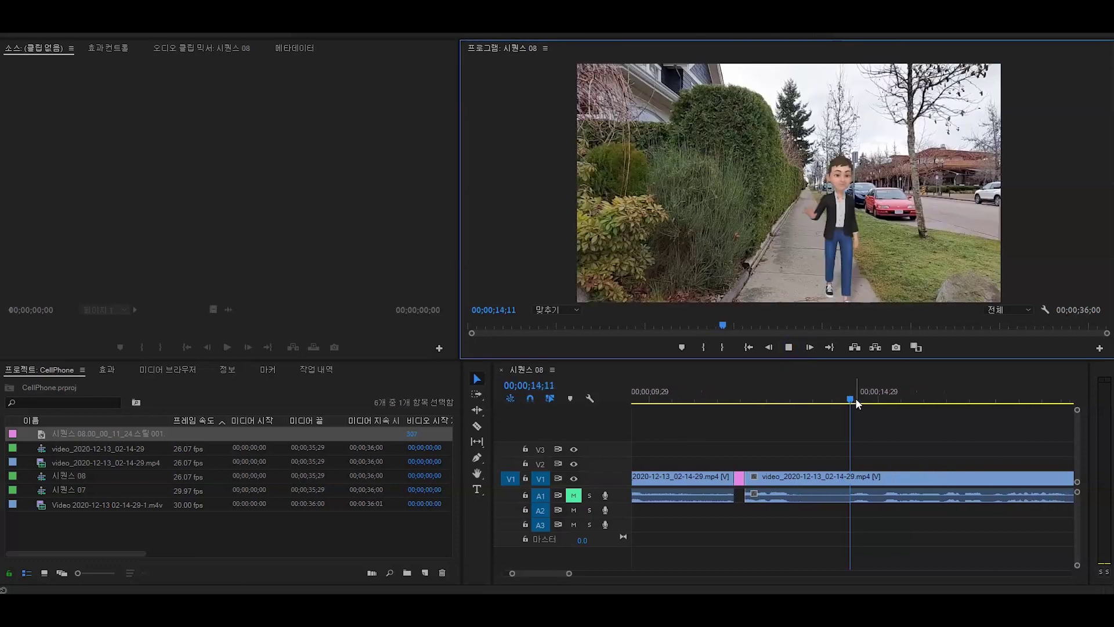
key("space")
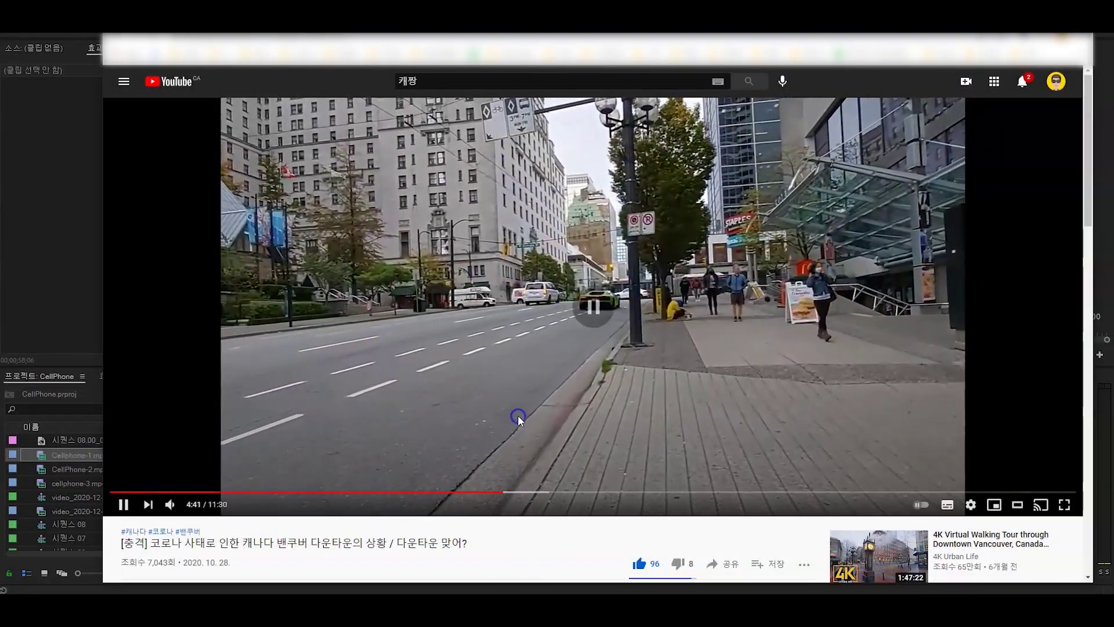
Step: Switch to YouTube and watch the downtown Vancouver video from 4:41, pausing to examine the phone footage
left_click(517, 415)
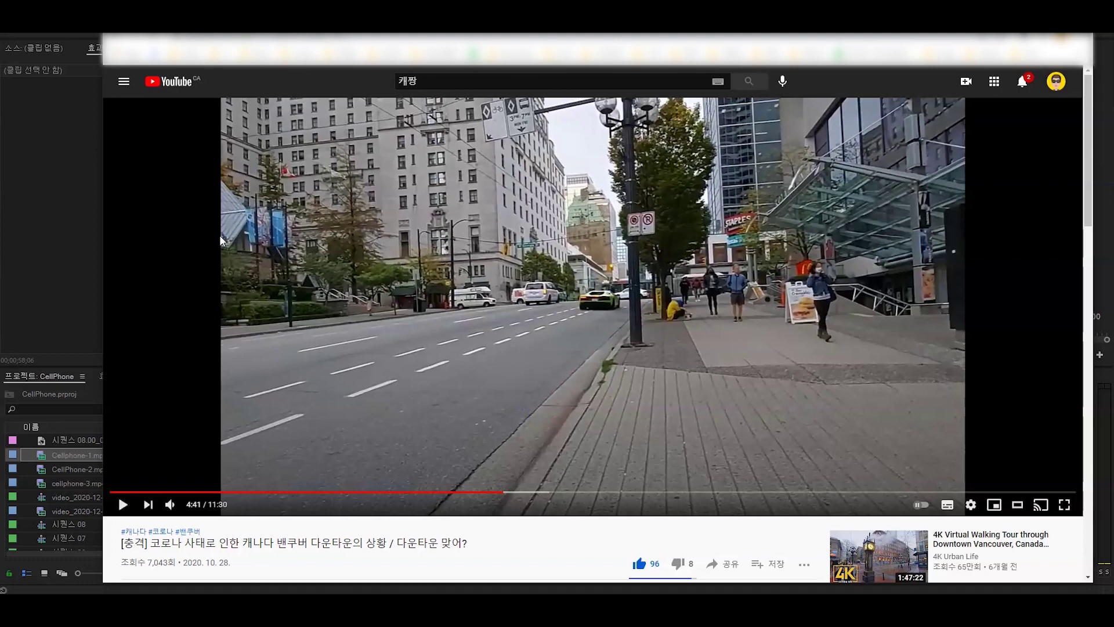
left_click(577, 378)
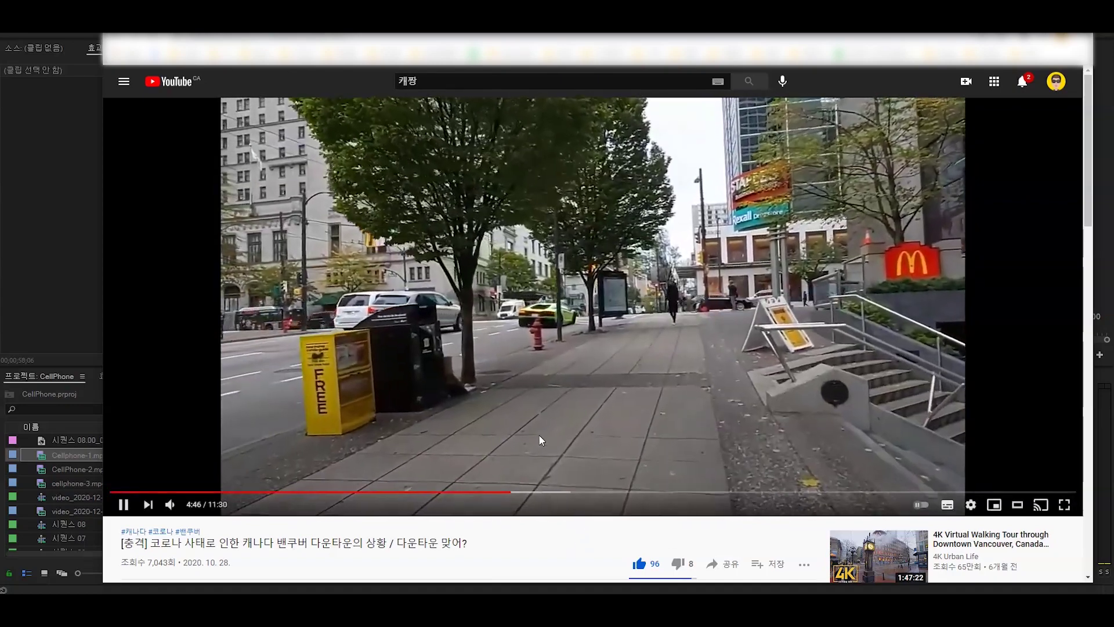
left_click(539, 435)
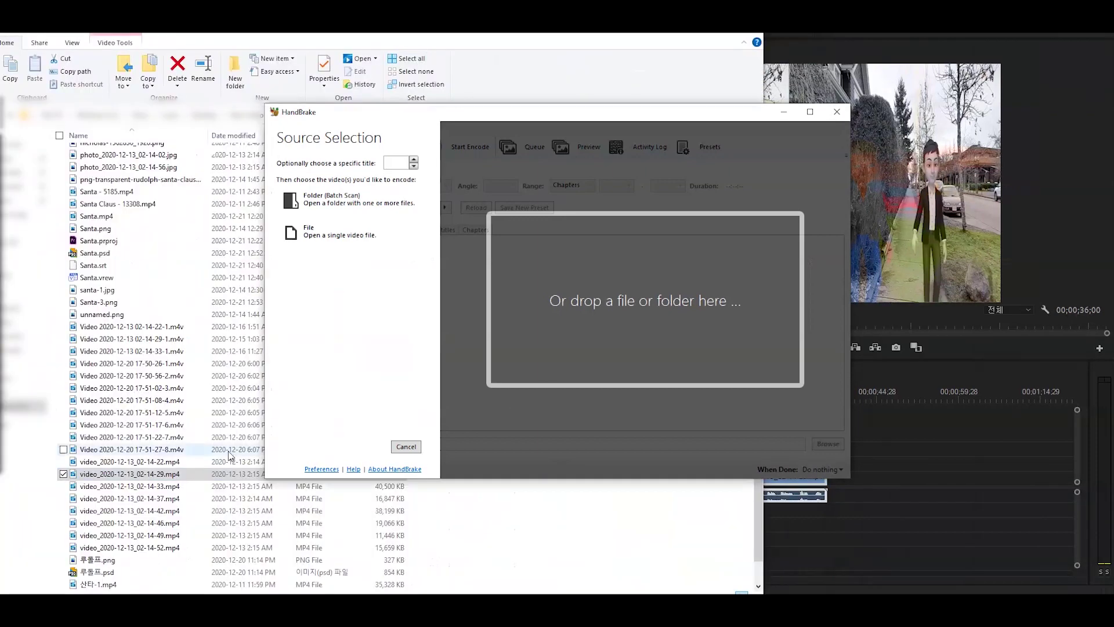
Step: Switch to HandBrake and load video_2020-12-13_02-14-29.mp4 from the file folder as the source
left_click(136, 474)
left_click_drag(135, 474, 542, 341)
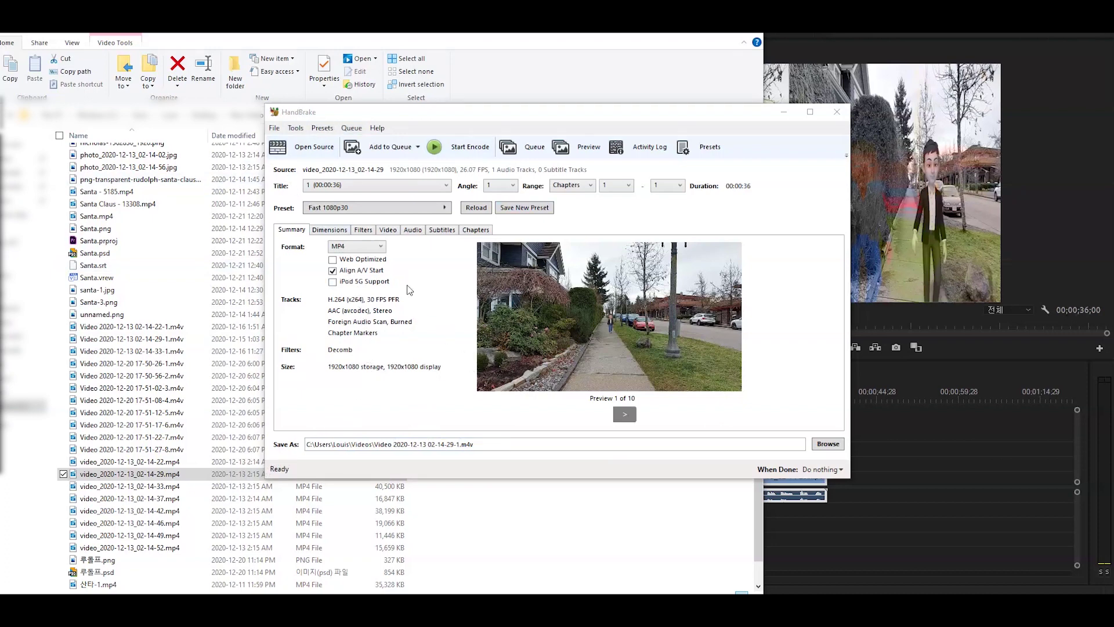
left_click(390, 233)
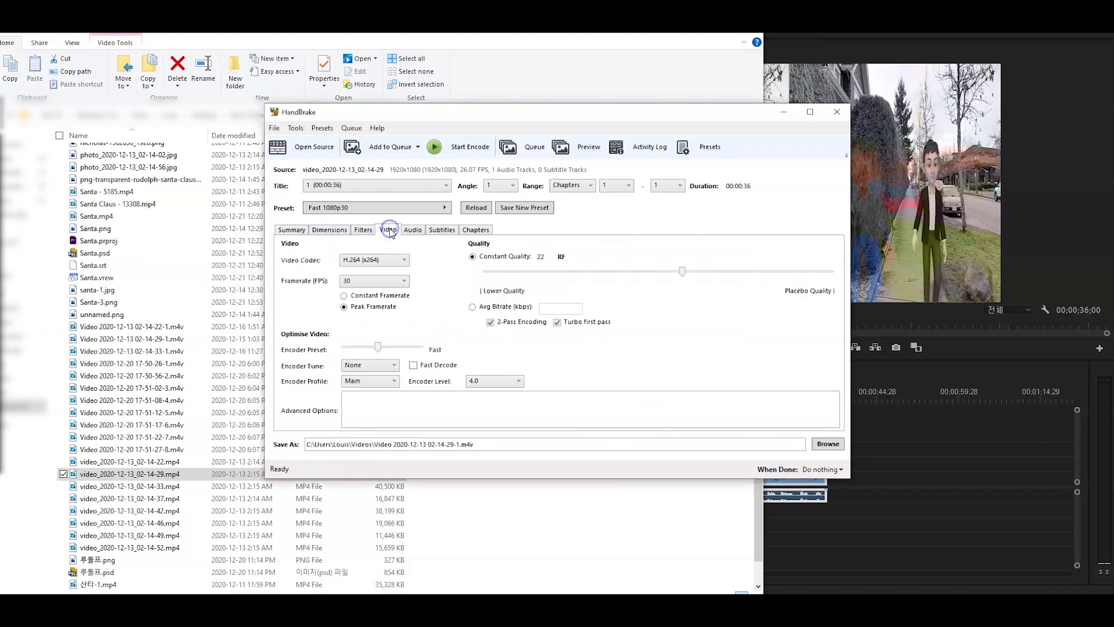
left_click(344, 296)
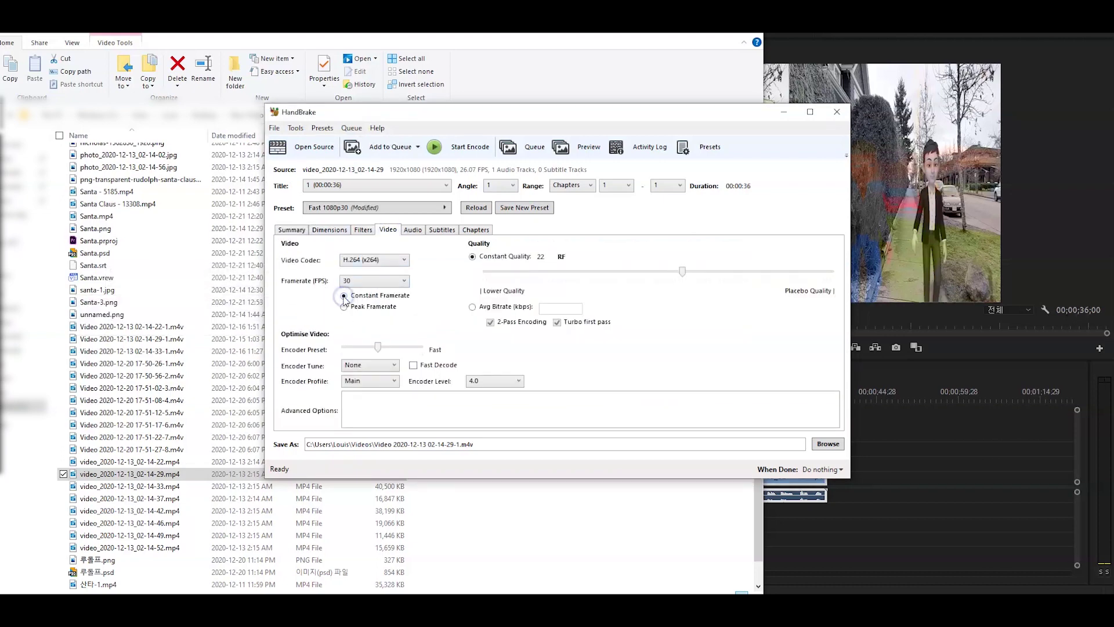
left_click(404, 281)
left_click(404, 281)
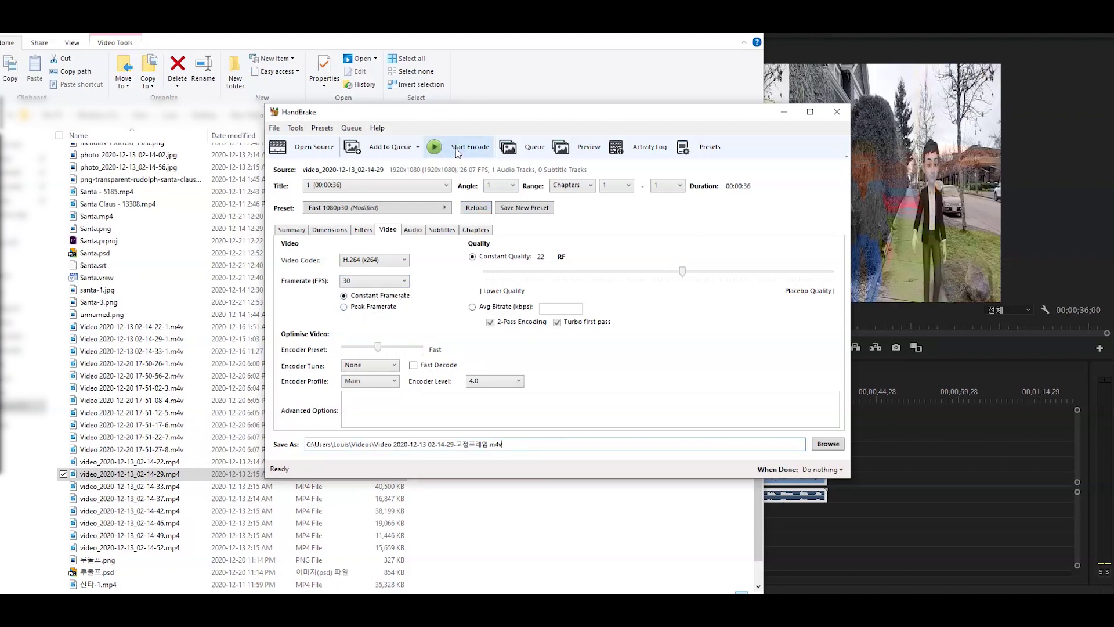
left_click(458, 148)
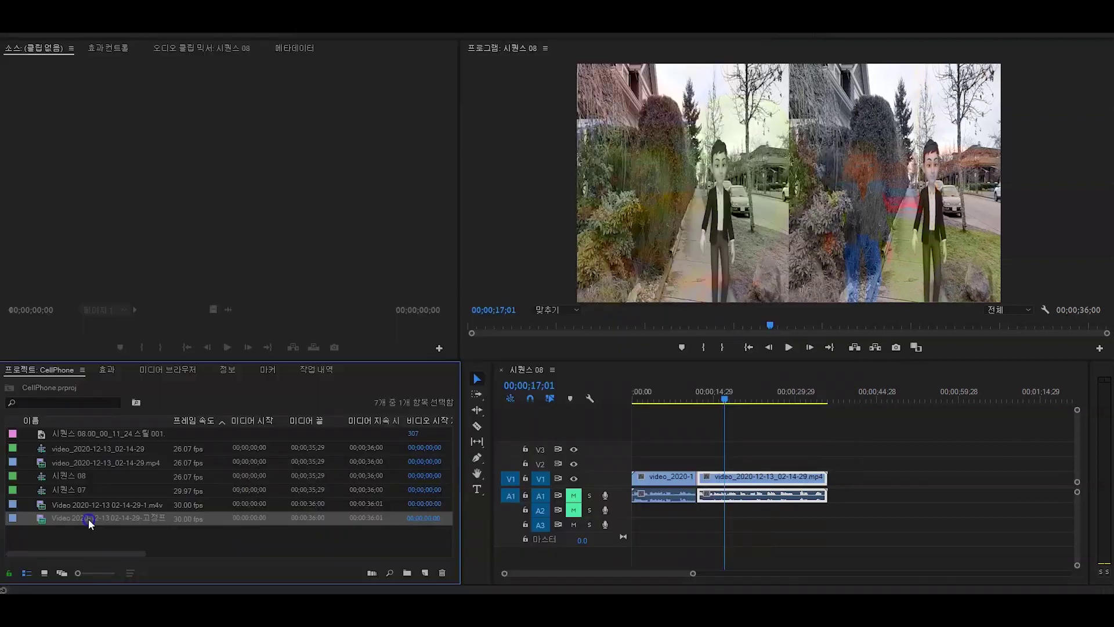
left_click_drag(87, 518, 637, 516)
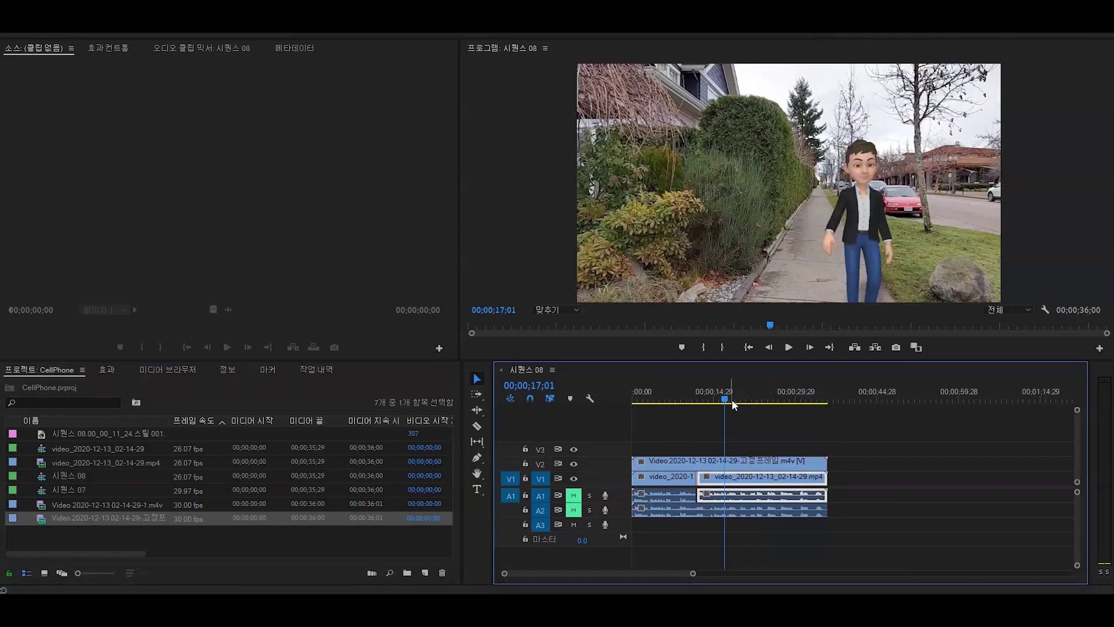
left_click(713, 397)
left_click_drag(713, 397, 709, 397)
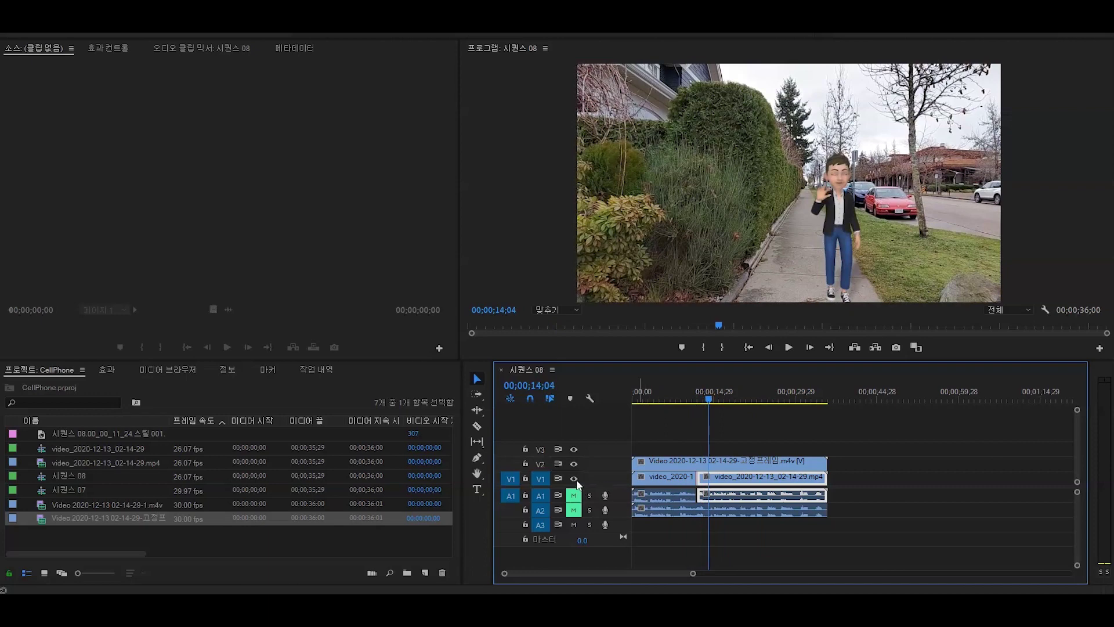
Step: Hide V2 to play the original V1 clip, and return to 00;00;12;29 to compare playback of the same section
left_click(574, 463)
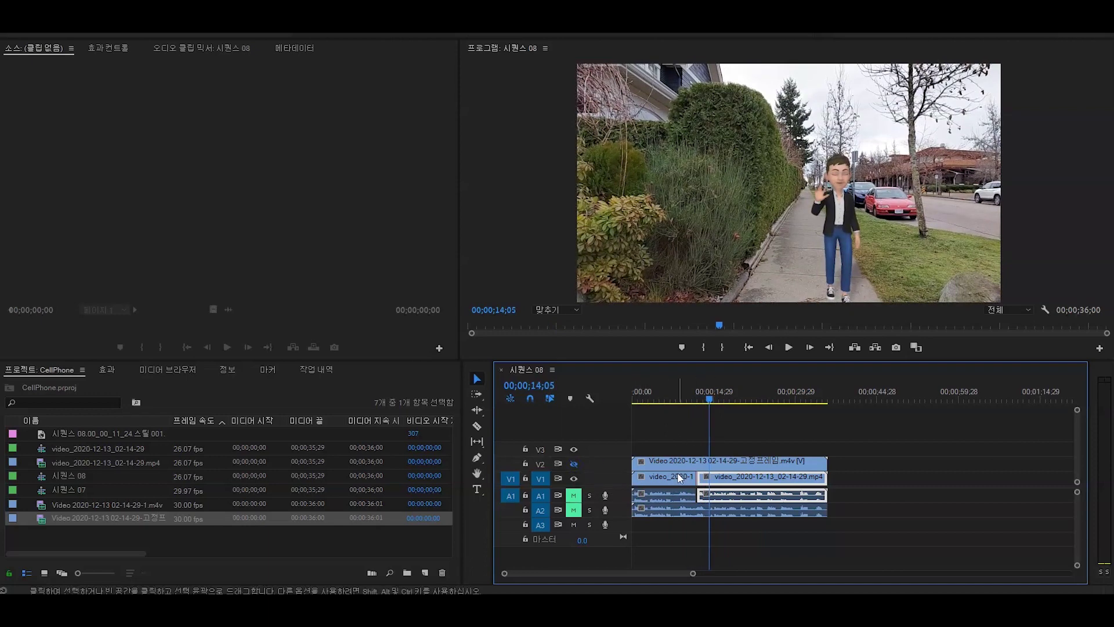
key("space")
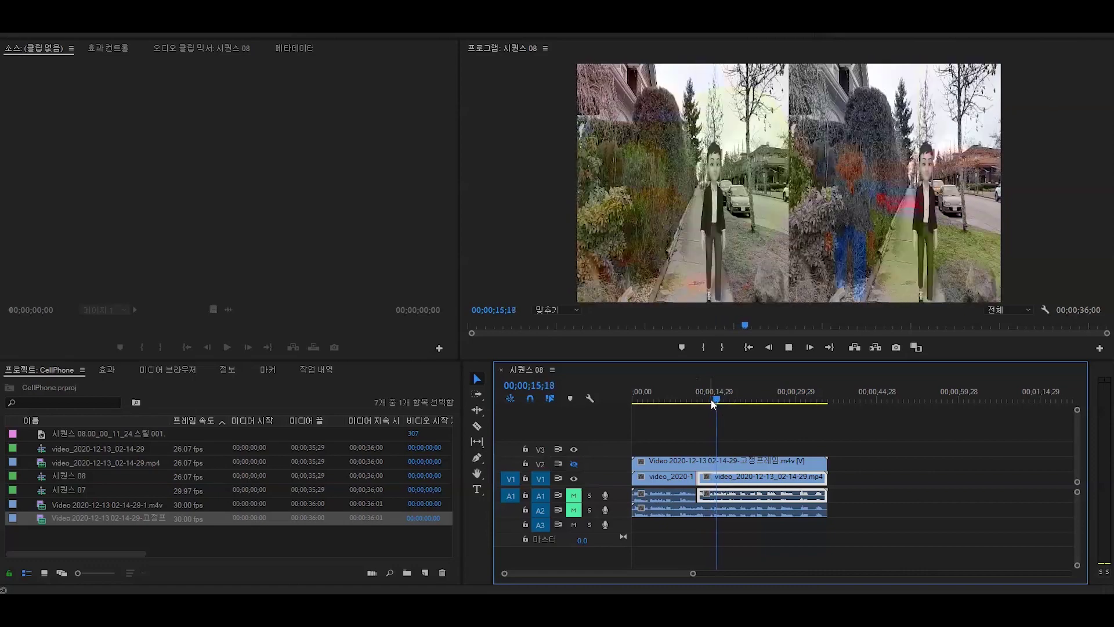
left_click_drag(728, 399, 703, 399)
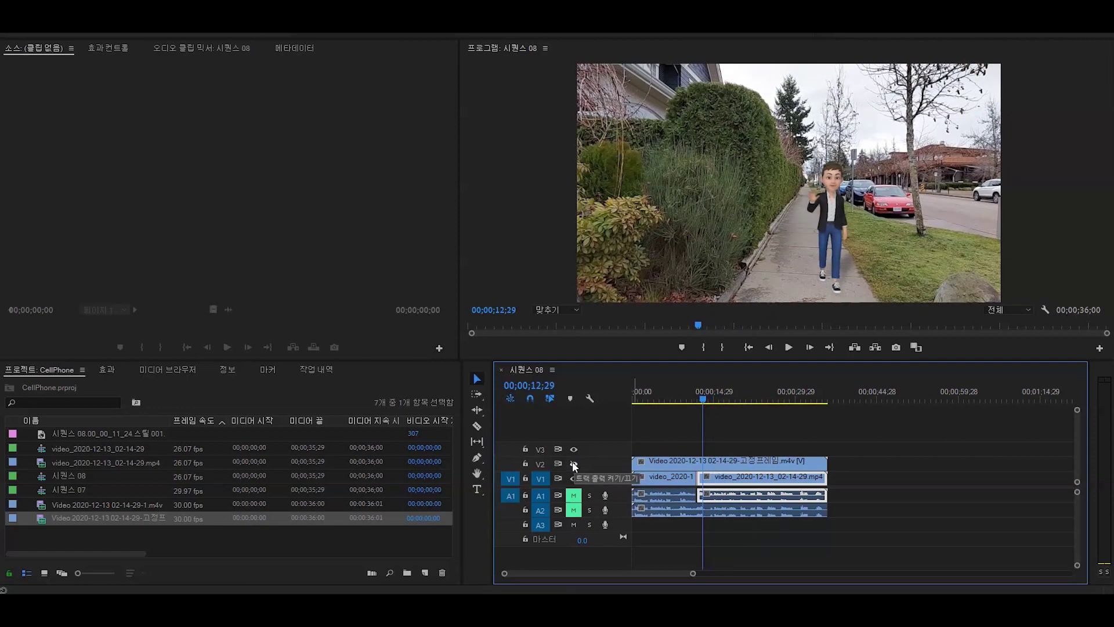
key("space")
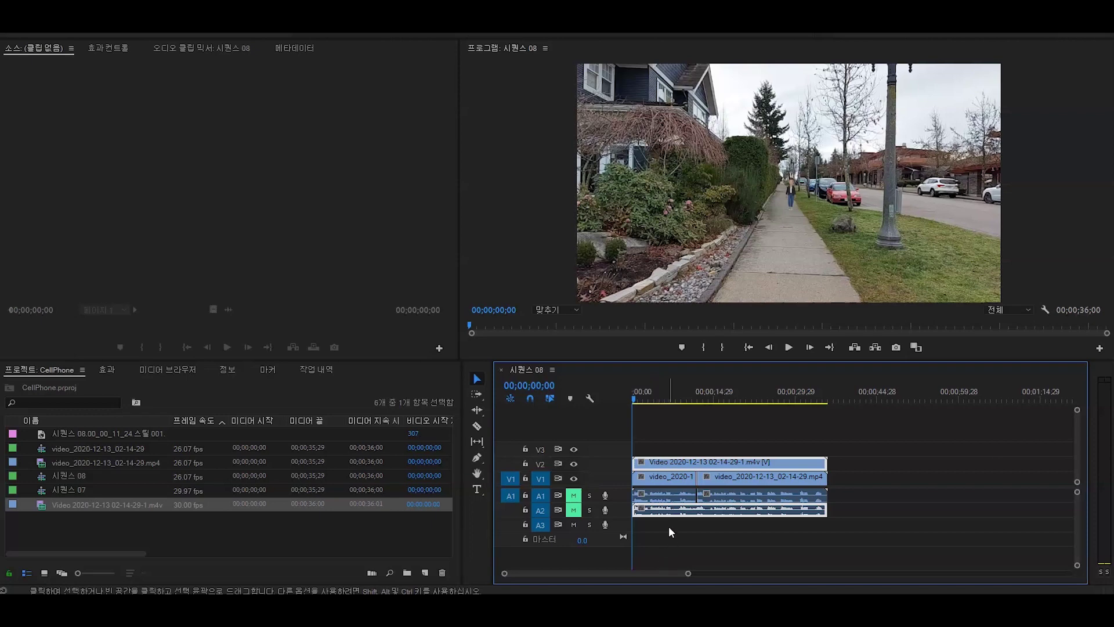
key("space")
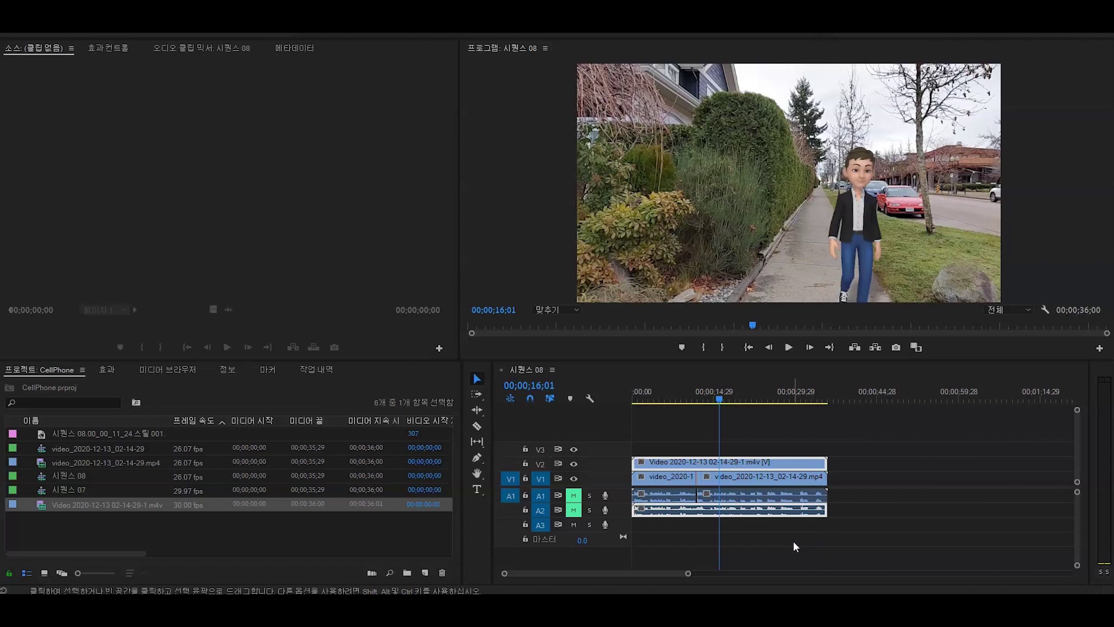
left_click(740, 539)
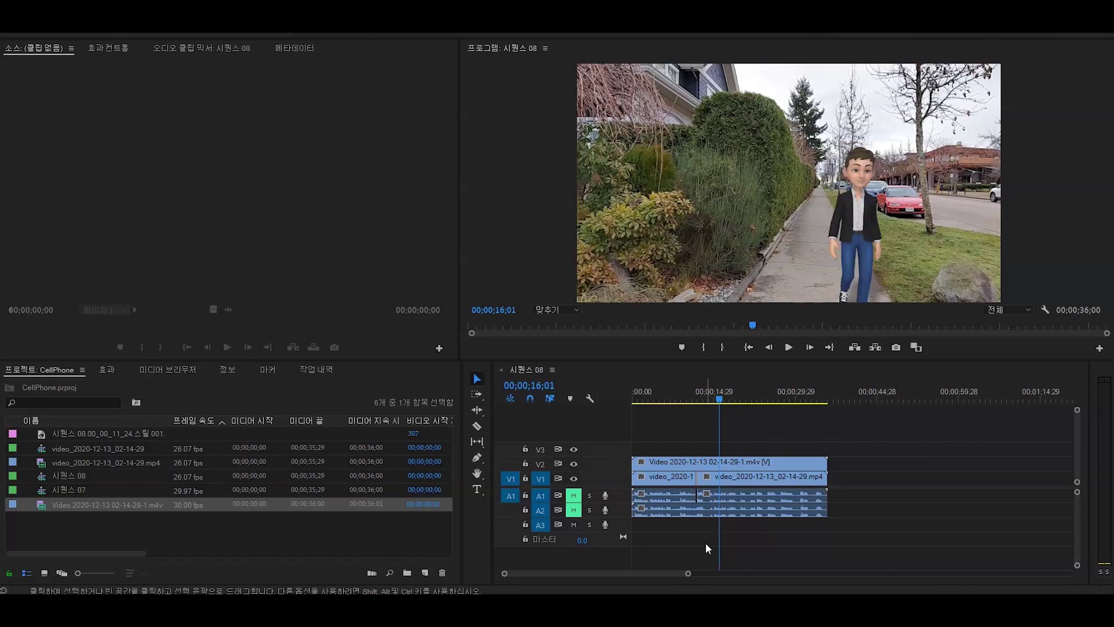
left_click(747, 507)
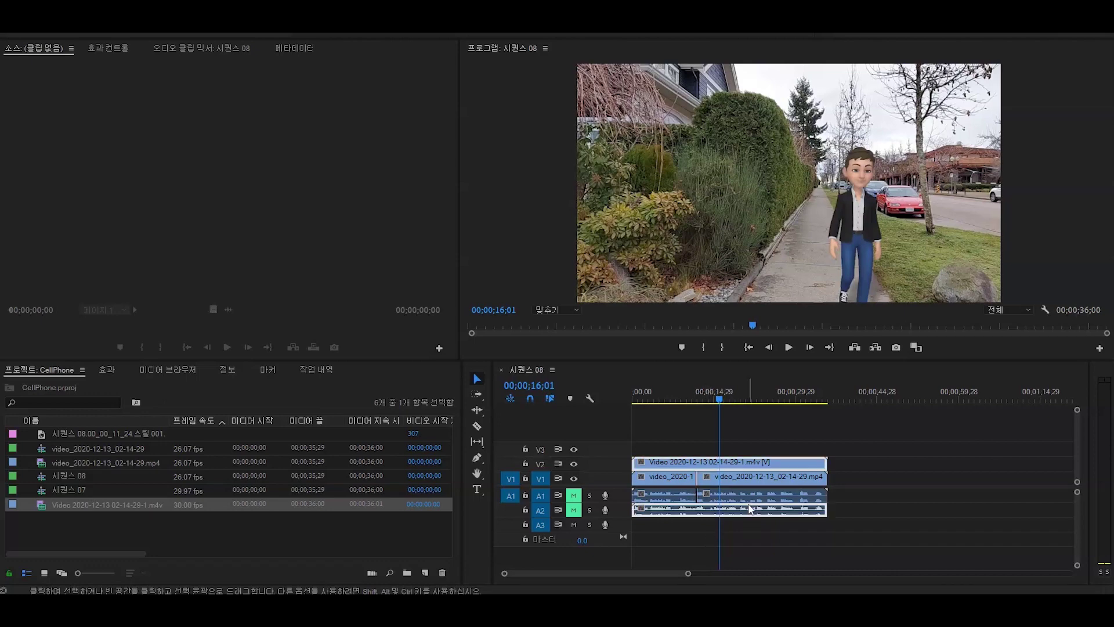